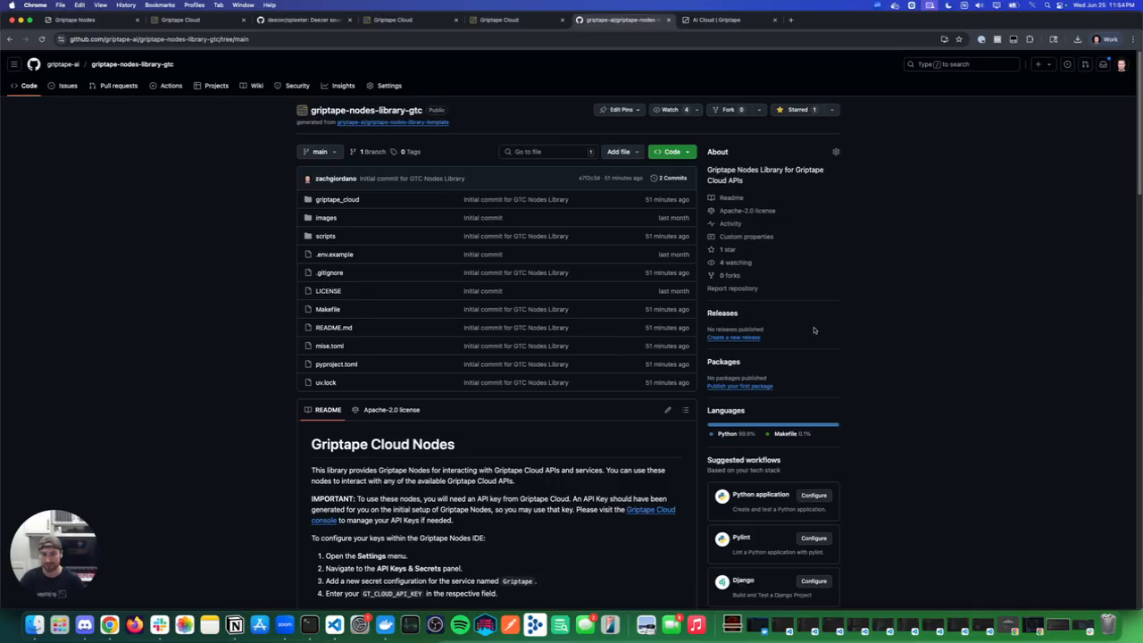
- Review the Griptape AI Cloud overview, the Audio Extractor structure's details and the About section of the Spleeter repository's README
click(718, 21)
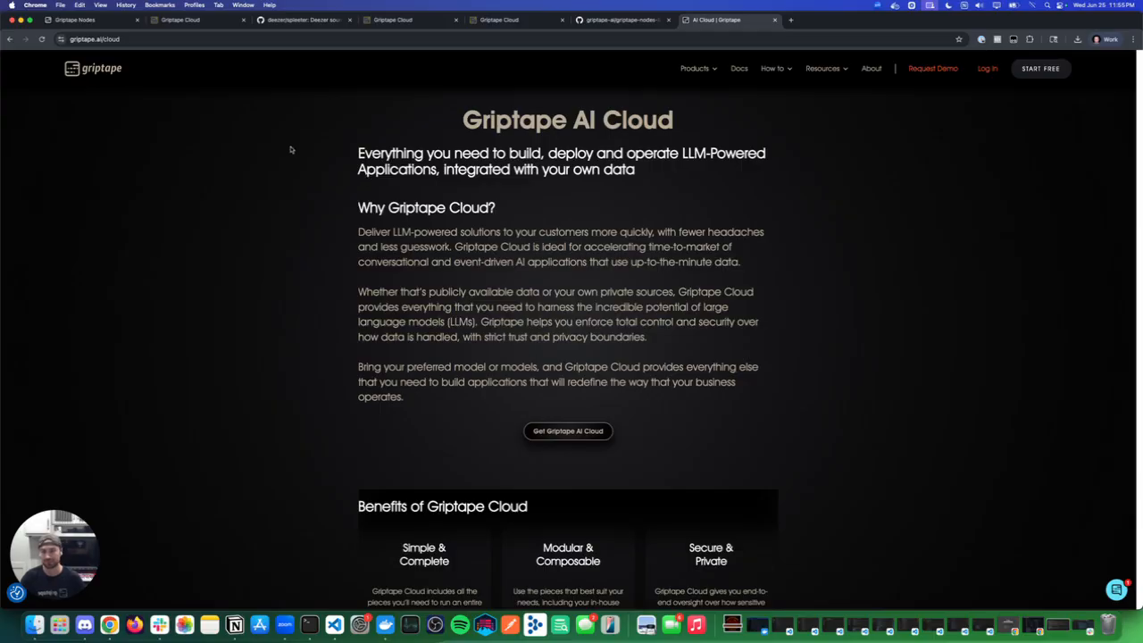
click(188, 20)
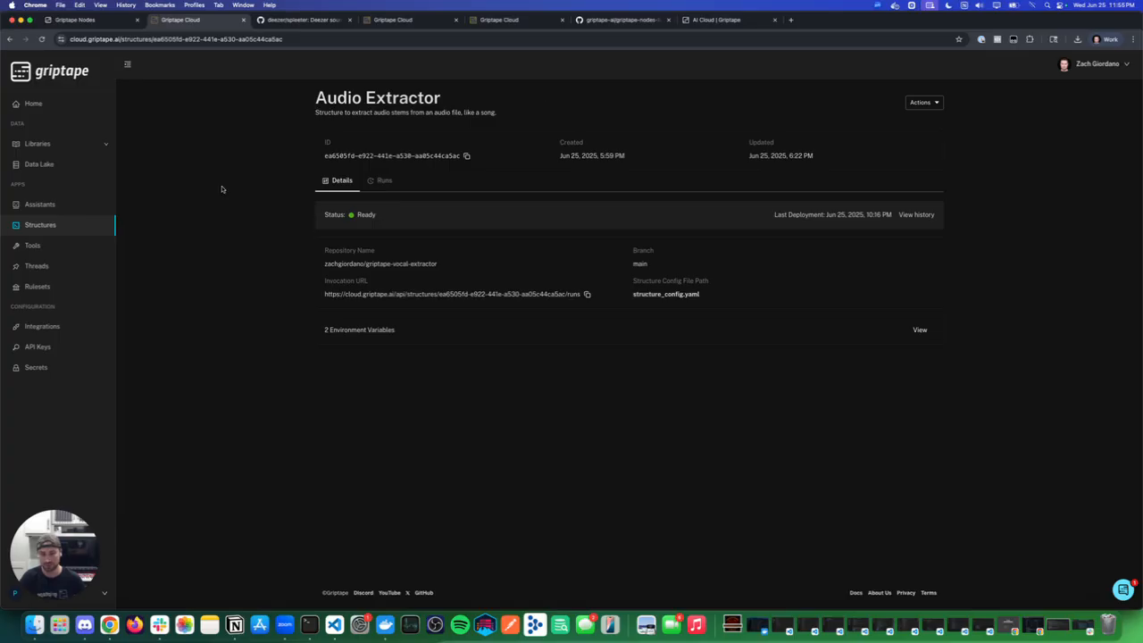
click(303, 19)
scroll(272, 267, down, 2)
scroll(272, 267, down, 5)
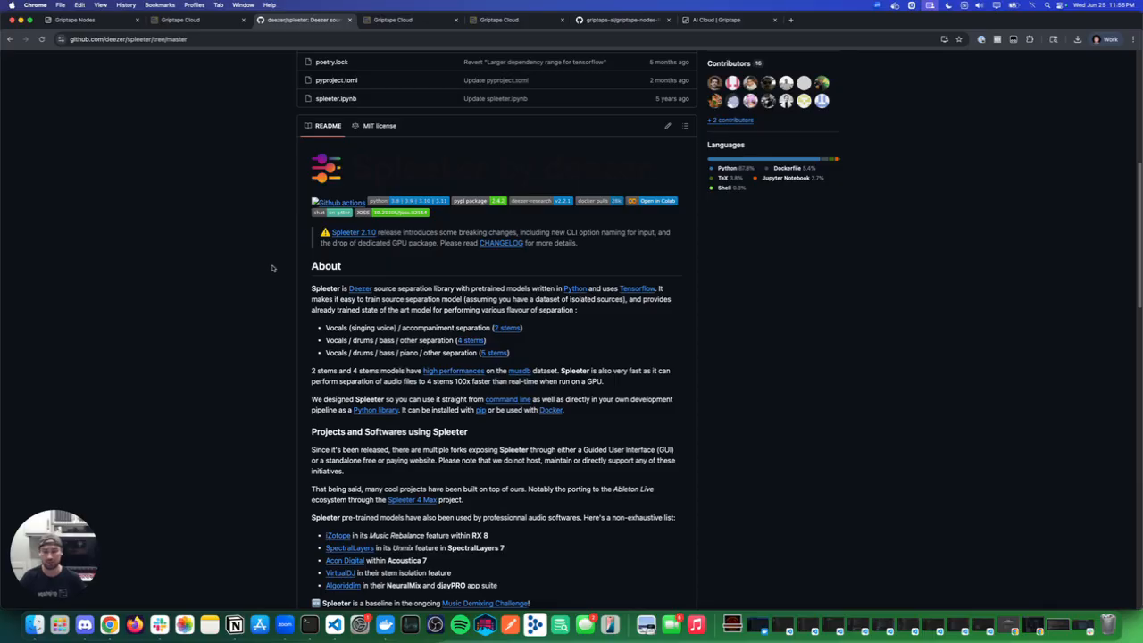
scroll(471, 312, up, 1)
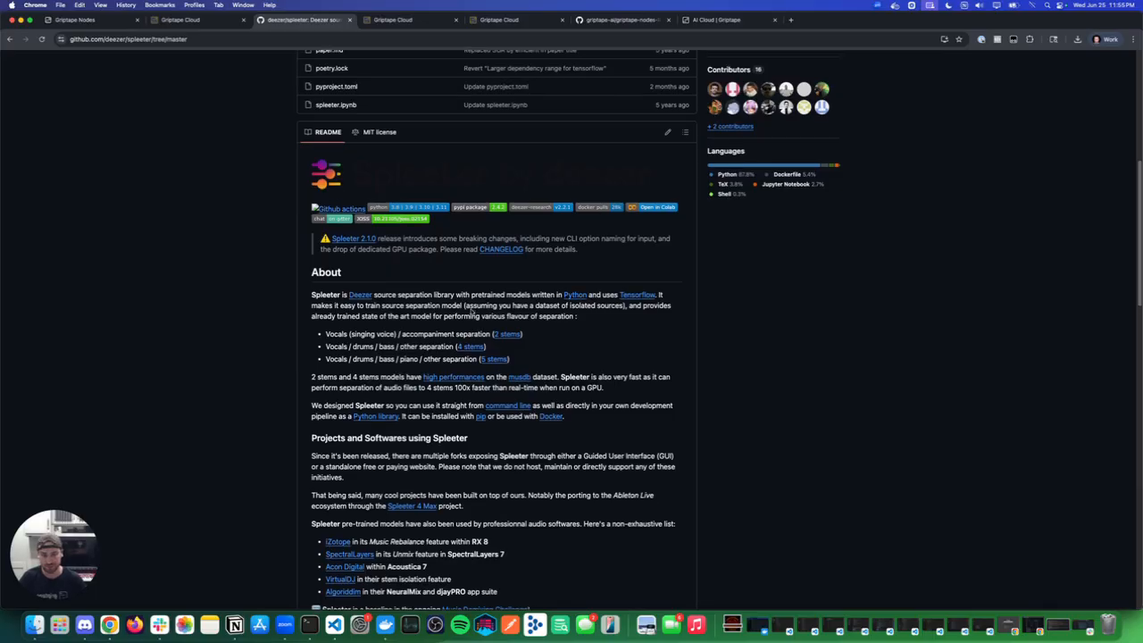
click(180, 20)
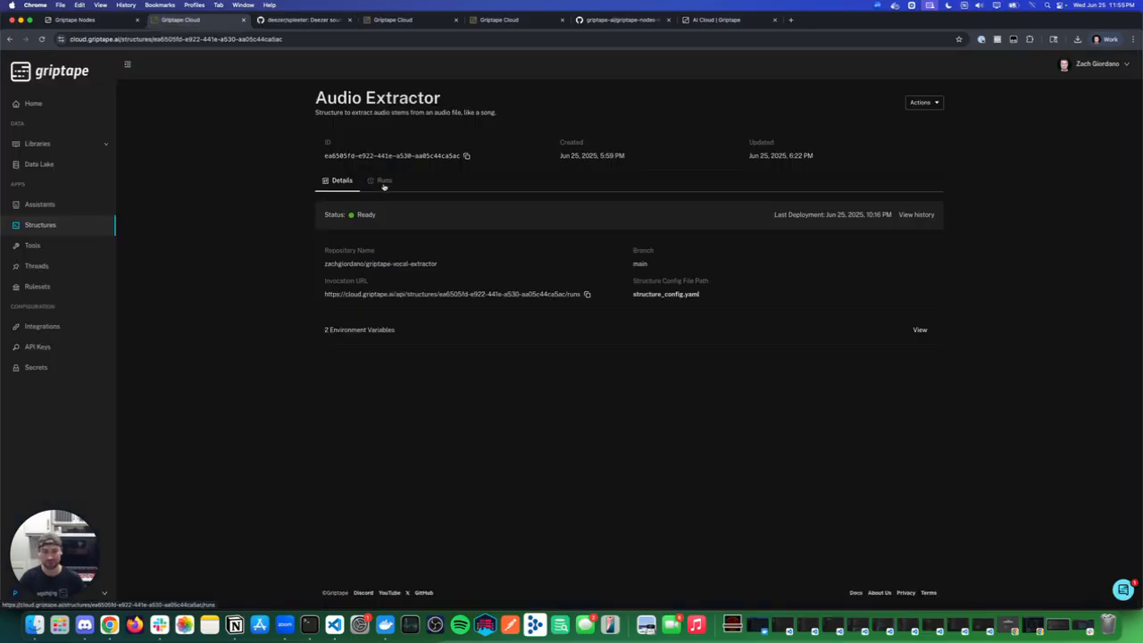
- In the audio_stems workflow in Griptape Nodes, add a Get Structure node and select Audio Extractor as its structure
click(111, 24)
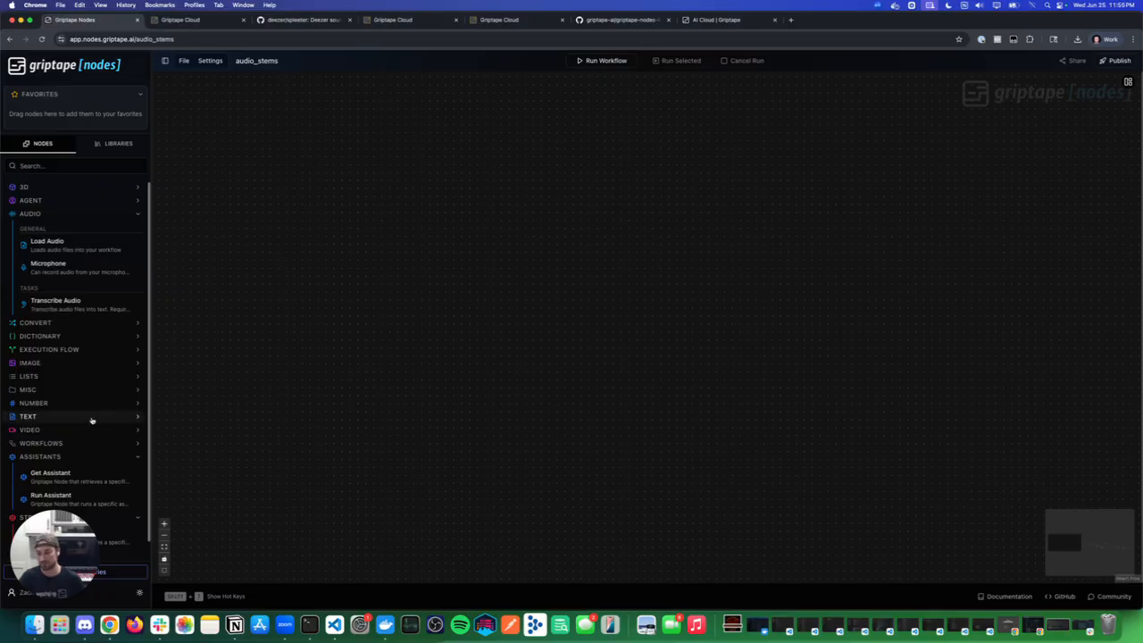
scroll(91, 418, down, 1)
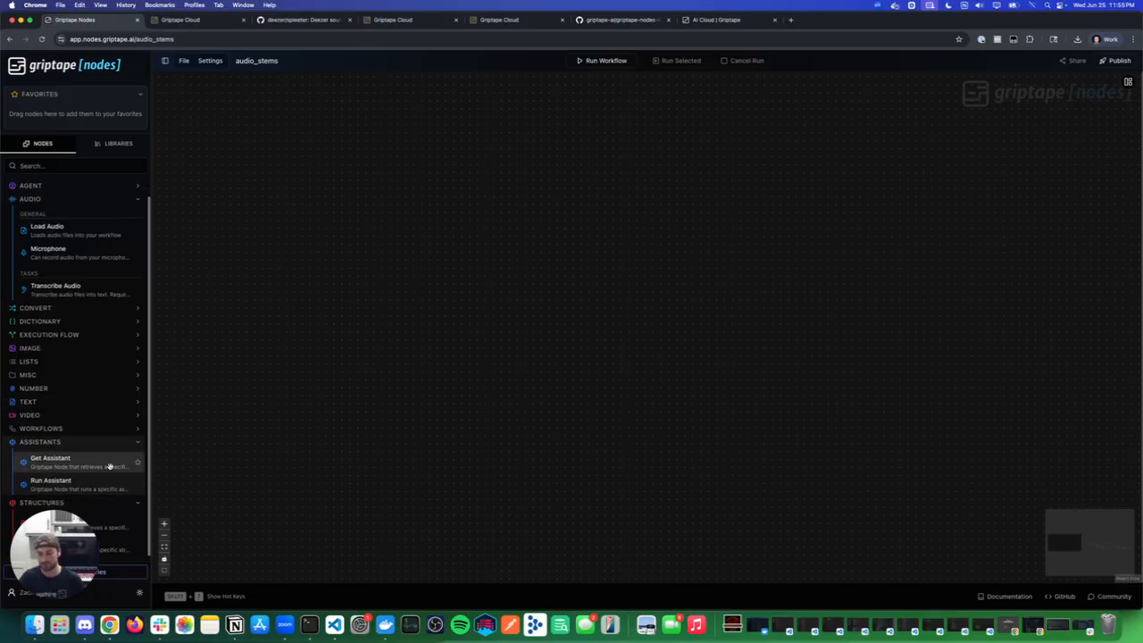
drag(108, 526, 466, 375)
scroll(425, 341, up, 5)
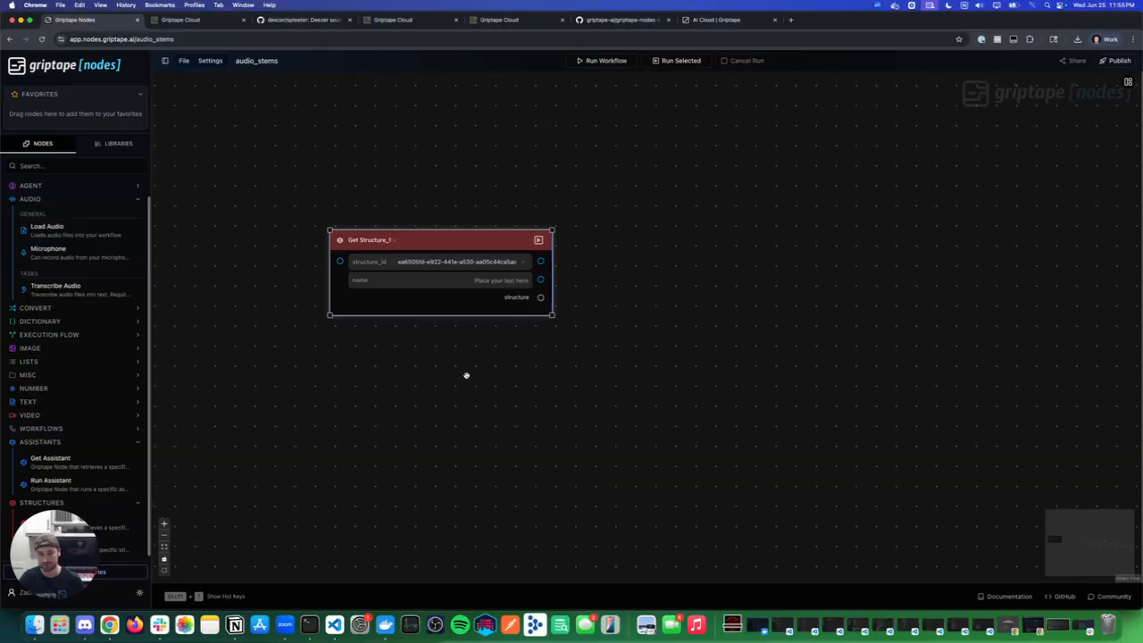
click(504, 259)
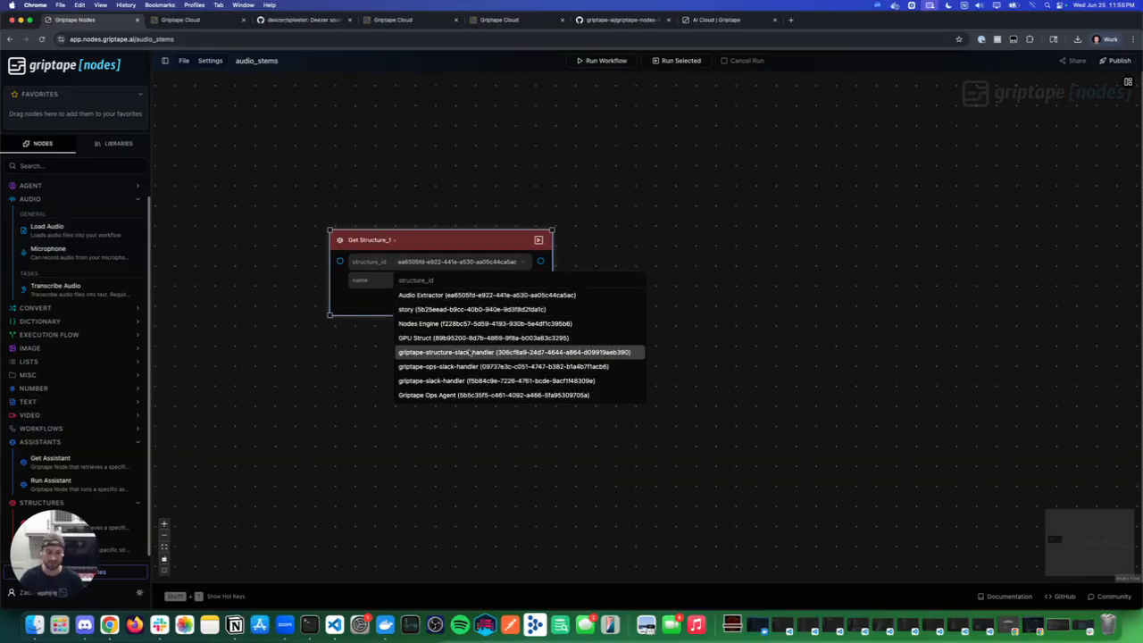
click(435, 294)
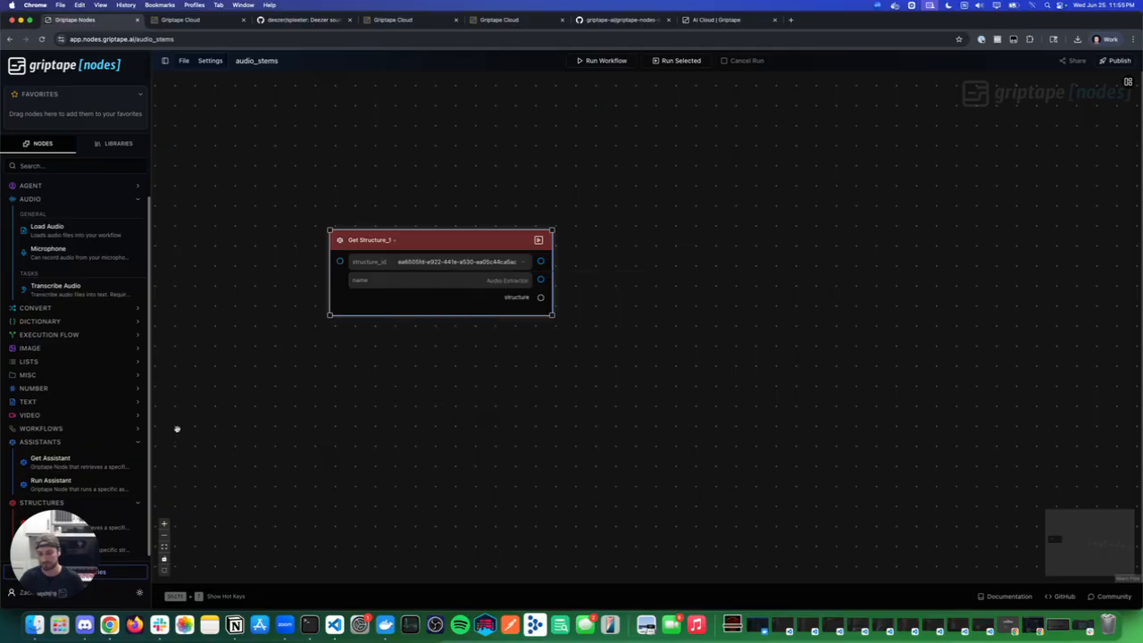
- Add a Run Structure node beside the new Get Structure node, and delete both of these nodes
drag(123, 543, 777, 313)
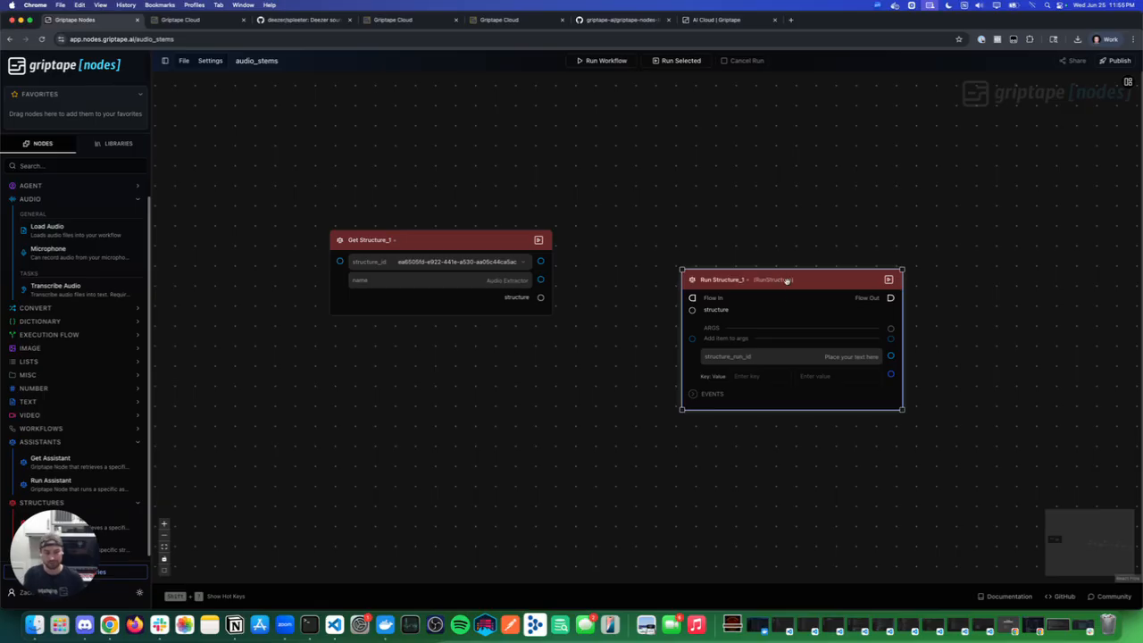
key(BackSpace)
click(510, 237)
key(BackSpace)
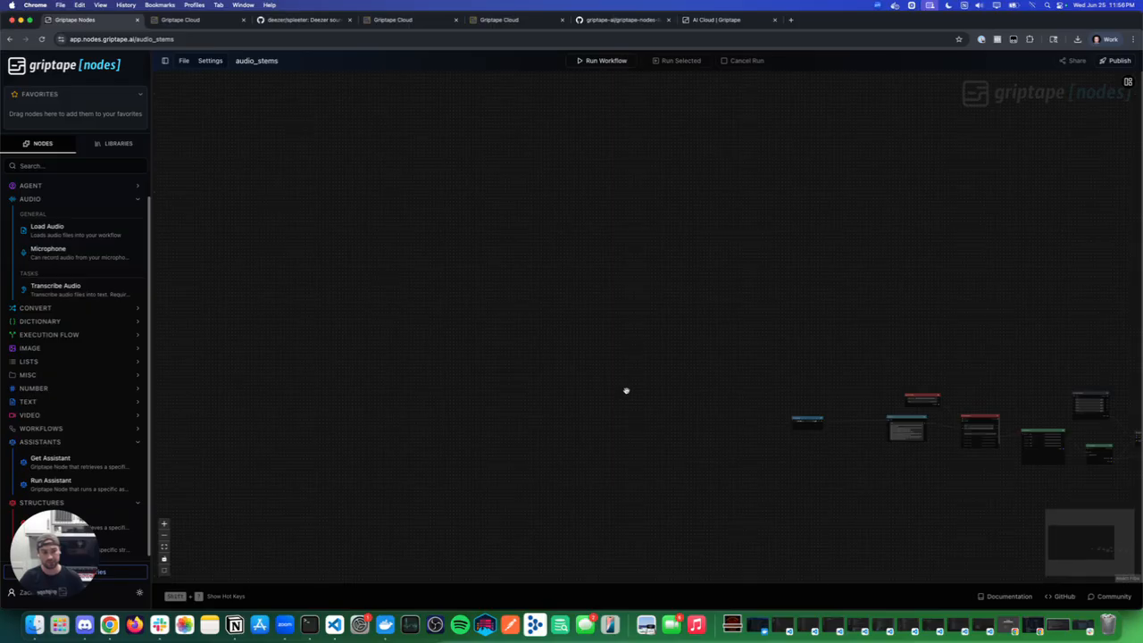
- Run the complete audio_stems workflow, starting from its Load Audio node
scroll(582, 442, up, 10)
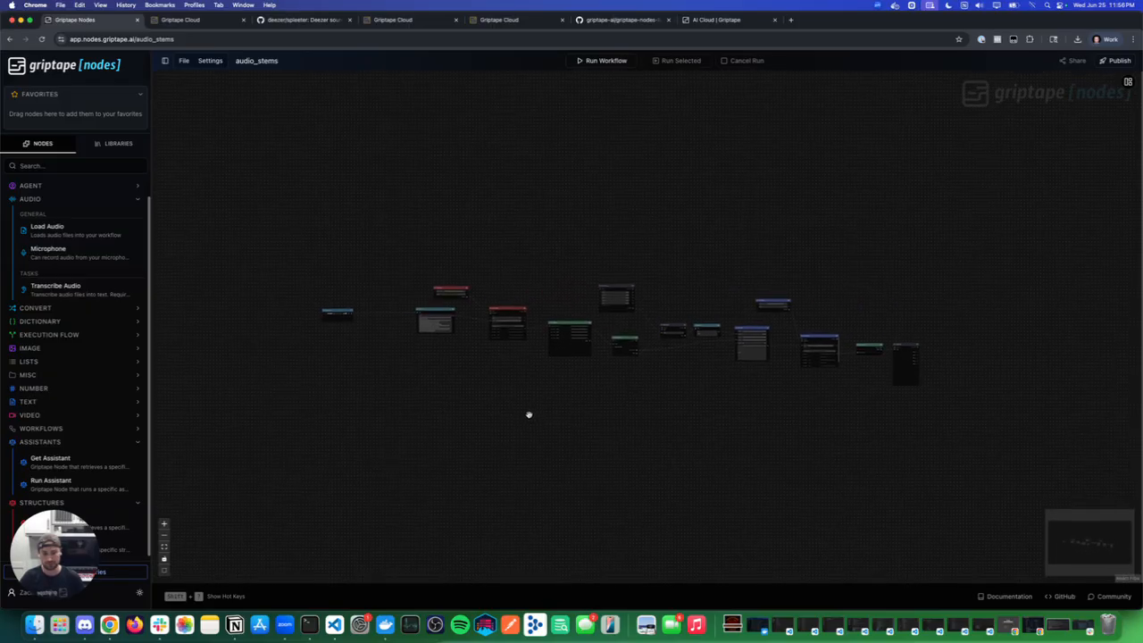
scroll(492, 393, down, 4)
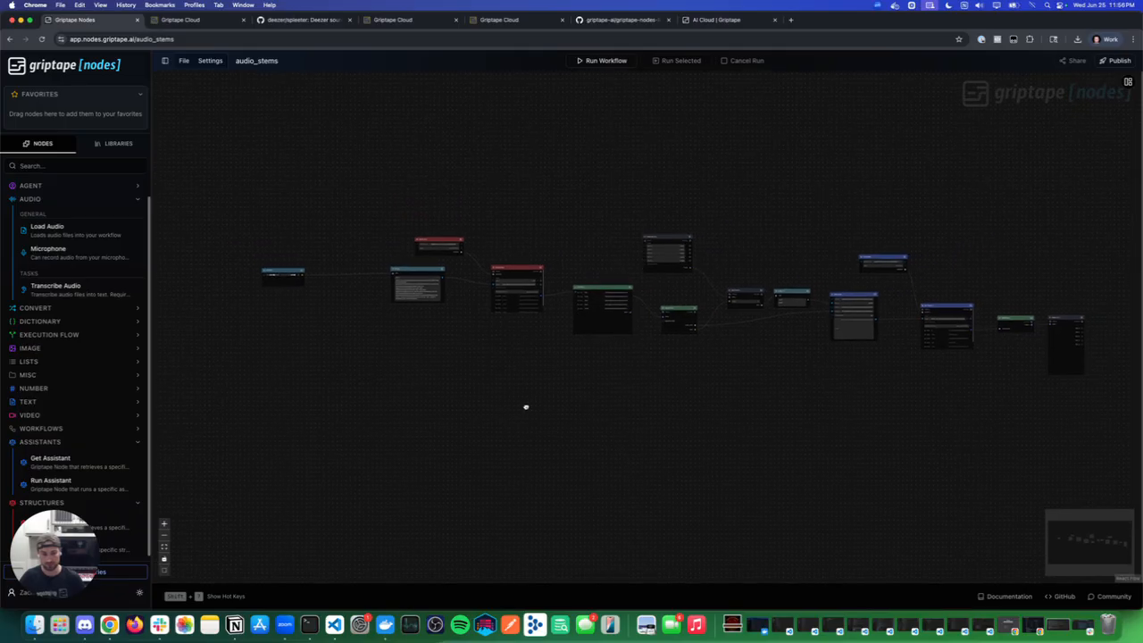
scroll(473, 403, right, 2)
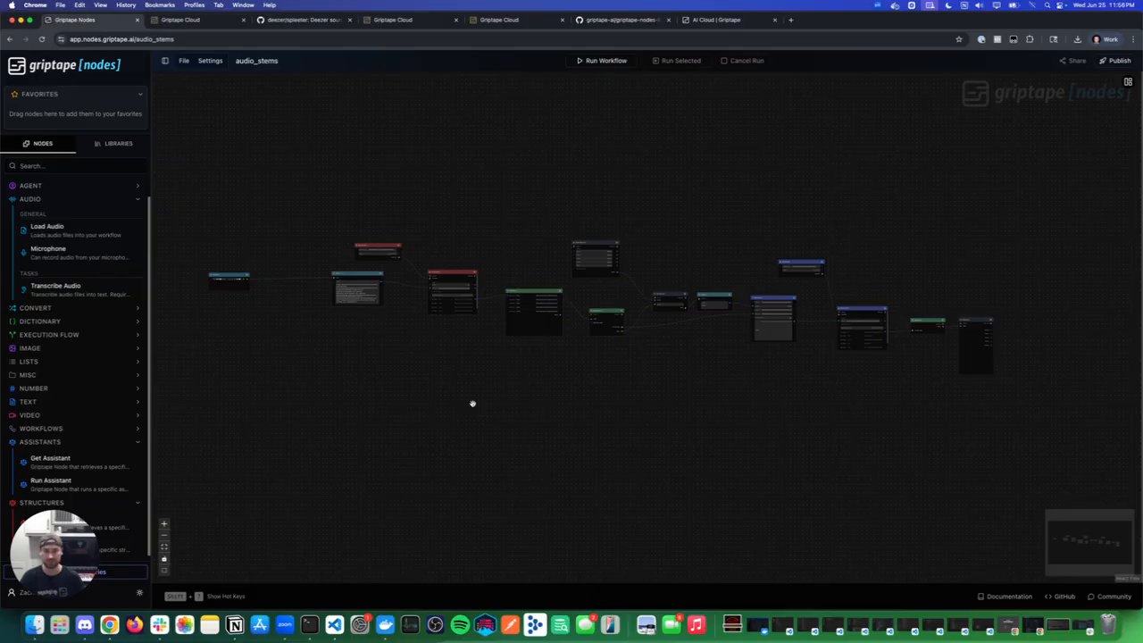
scroll(348, 377, up, 10)
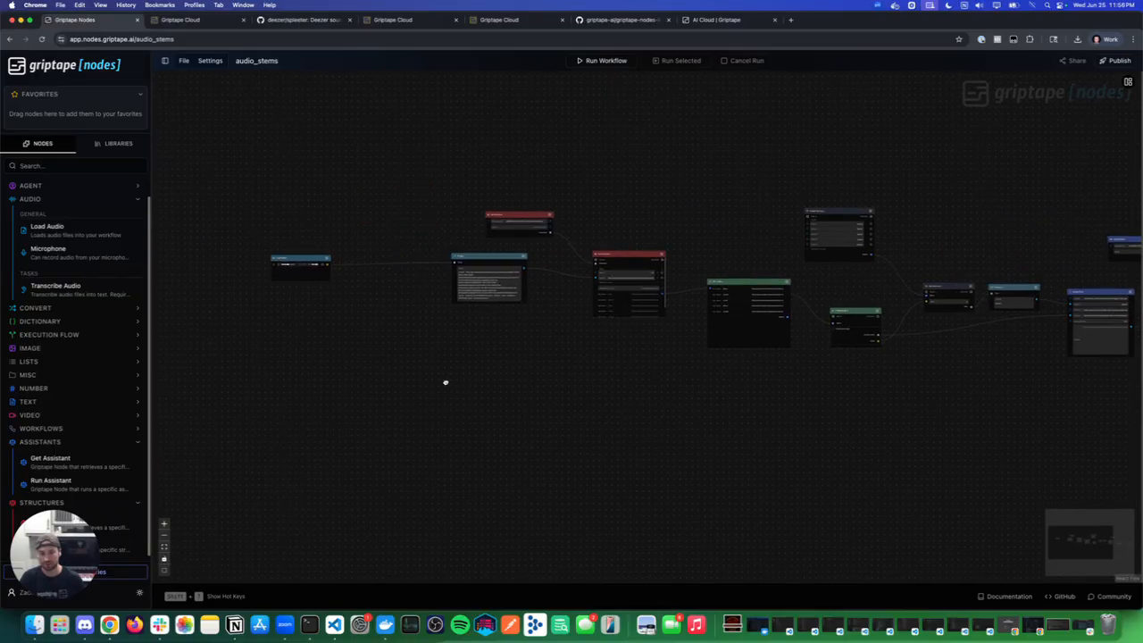
scroll(411, 386, up, 10)
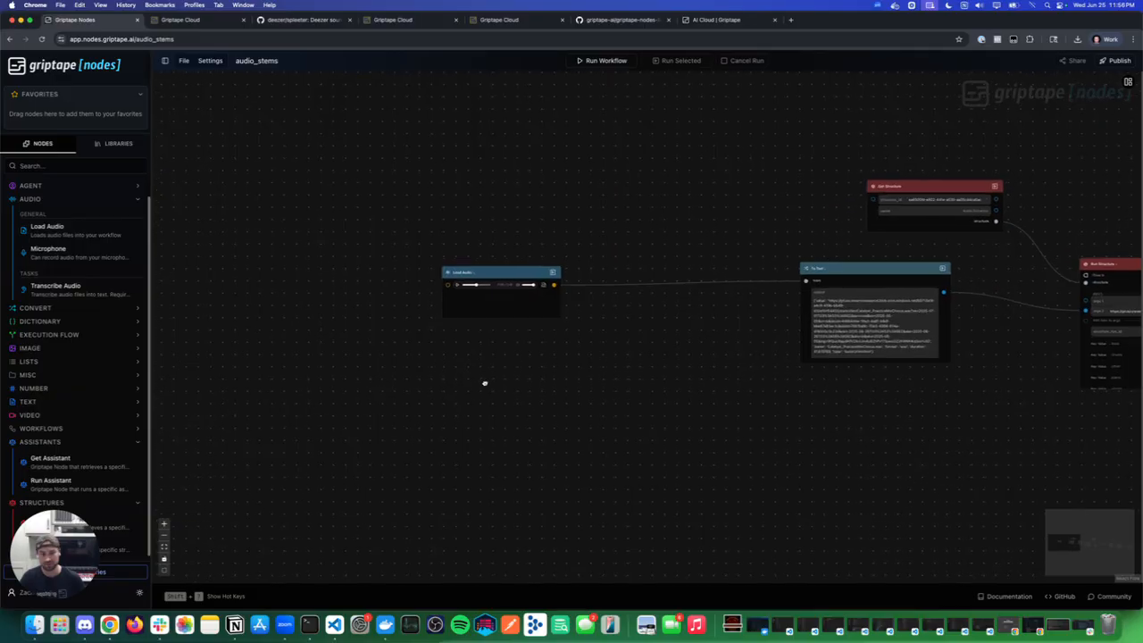
scroll(446, 380, up, 1)
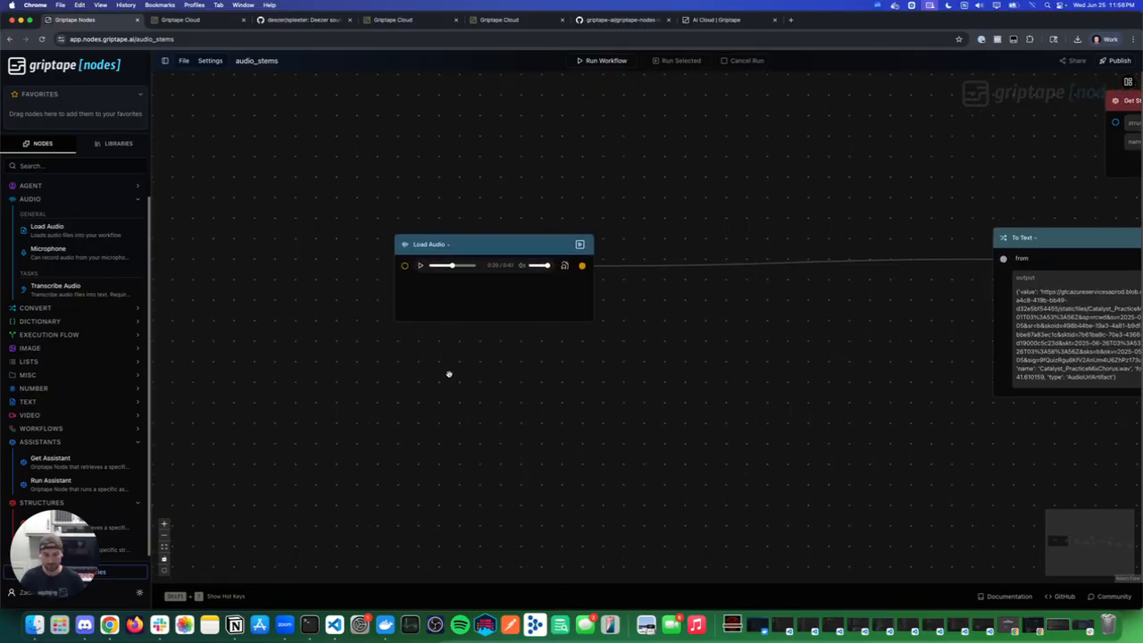
click(612, 63)
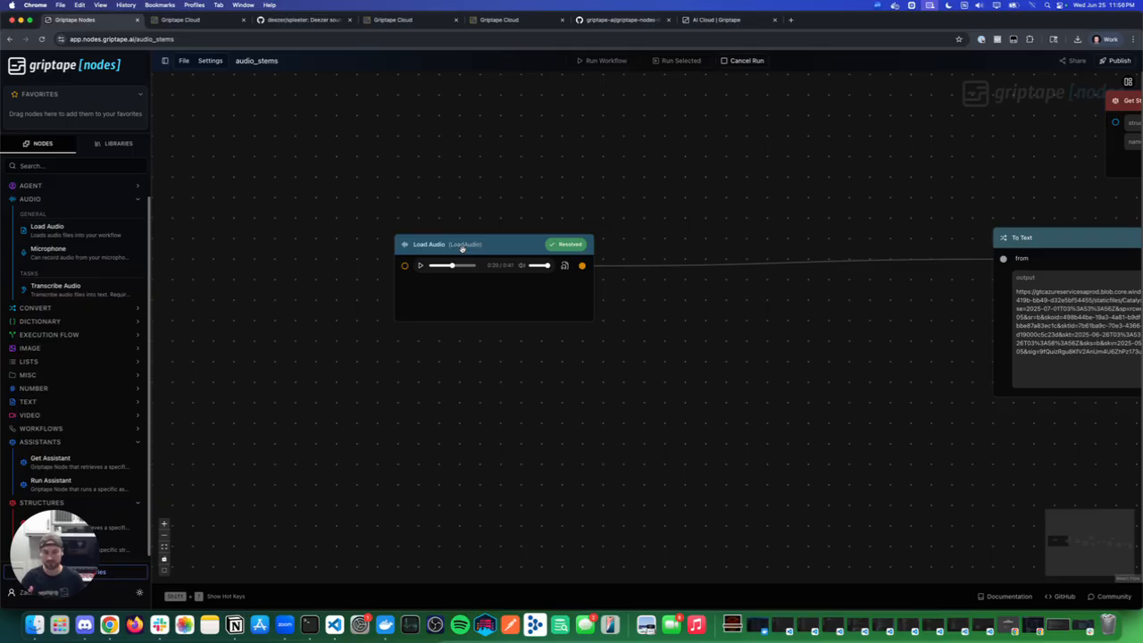
- Play a short part of the clip in the Load Audio node and pause it
click(421, 267)
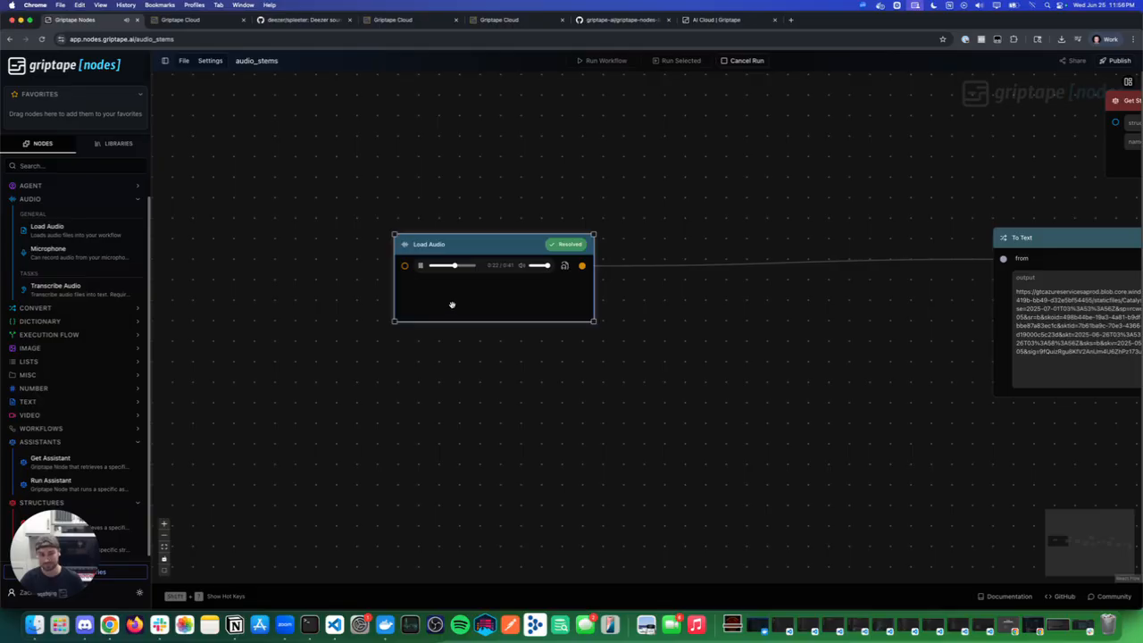
click(421, 267)
drag(638, 413, 401, 404)
scroll(516, 404, down, 3)
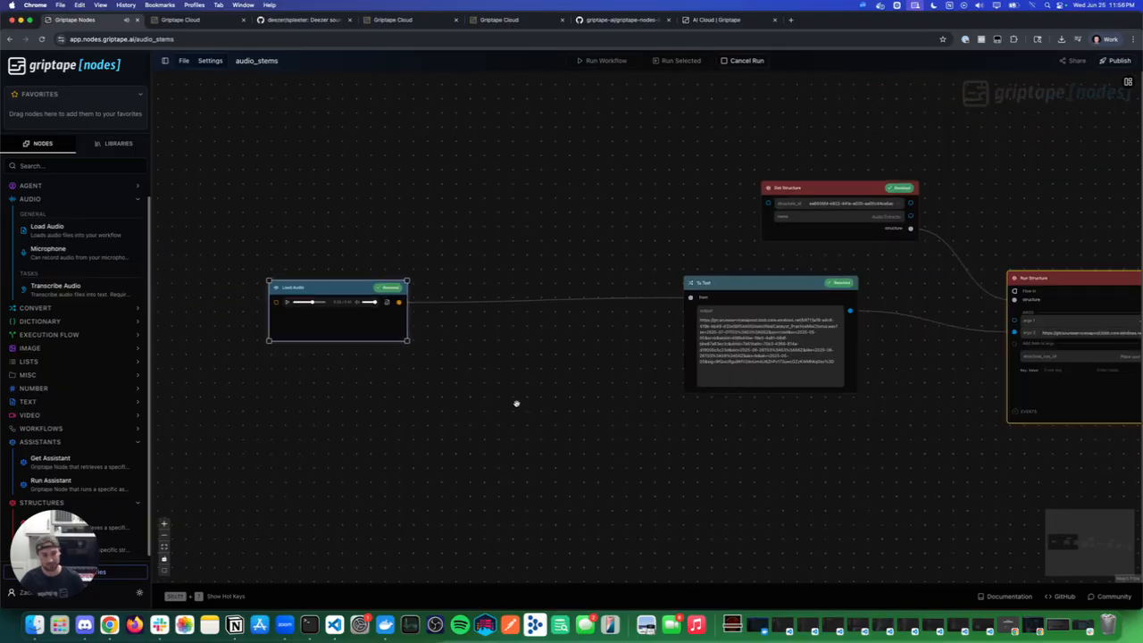
- Examine the Run Structure node with its inputs and the stem entries in the Dict Values node
drag(523, 403, 452, 399)
scroll(476, 401, right, 5)
drag(581, 435, 423, 422)
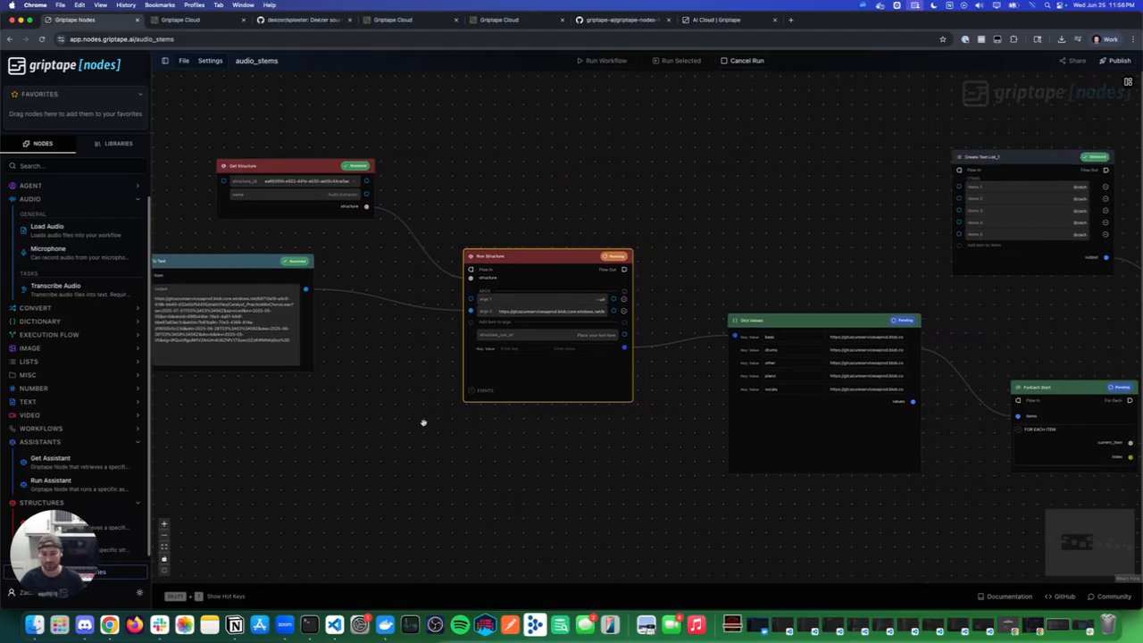
scroll(452, 424, right, 2)
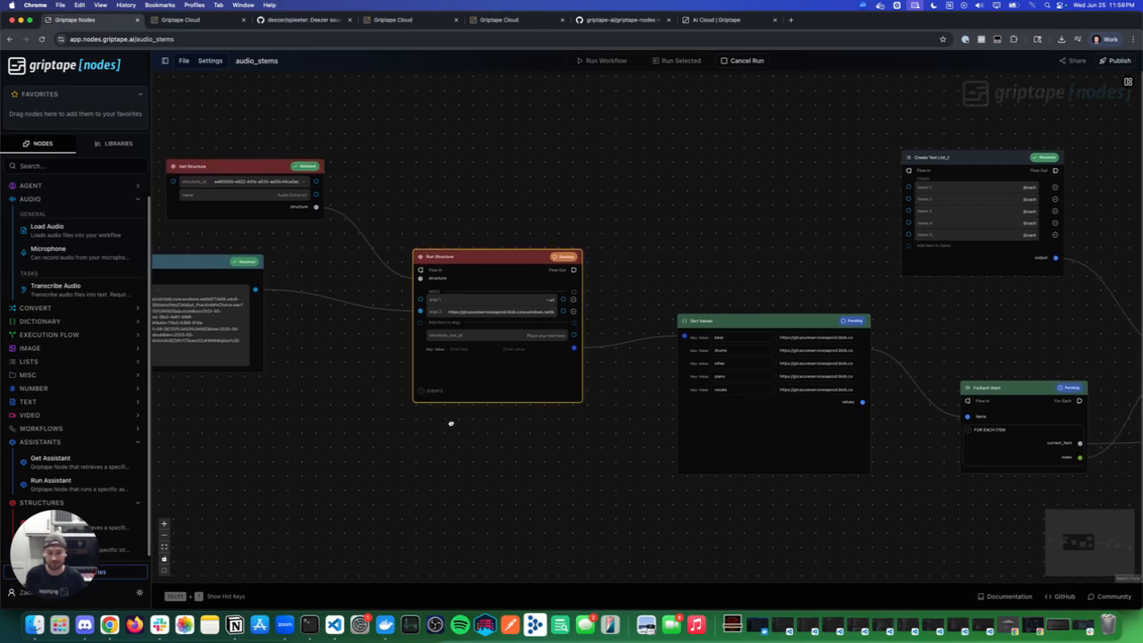
drag(589, 467, 435, 439)
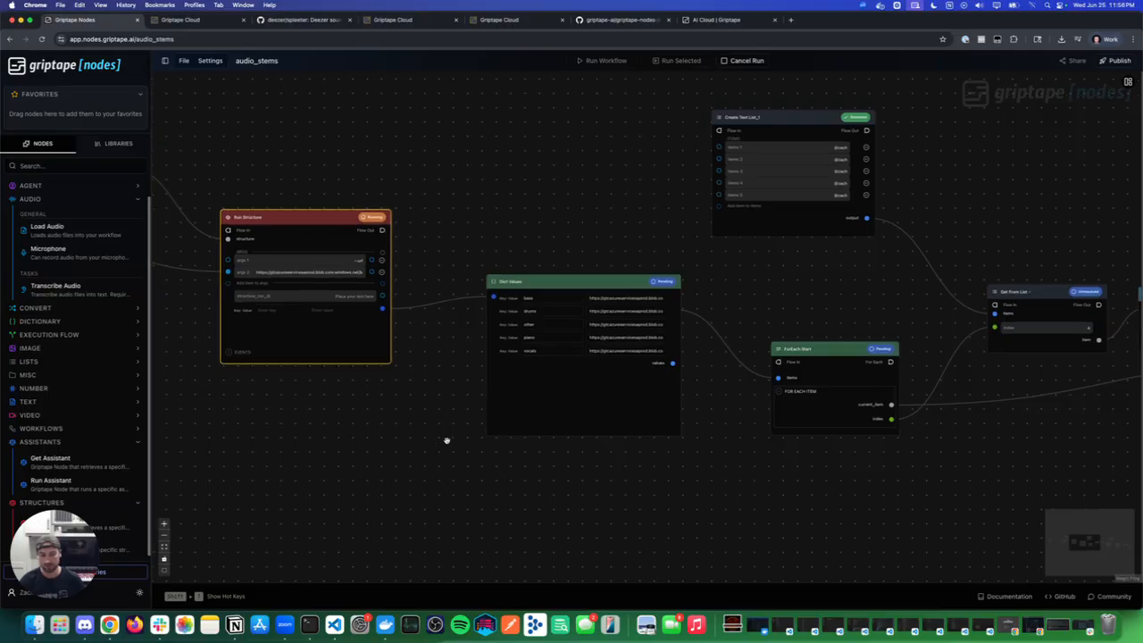
scroll(441, 426, up, 2)
drag(441, 426, 354, 420)
scroll(353, 406, up, 1)
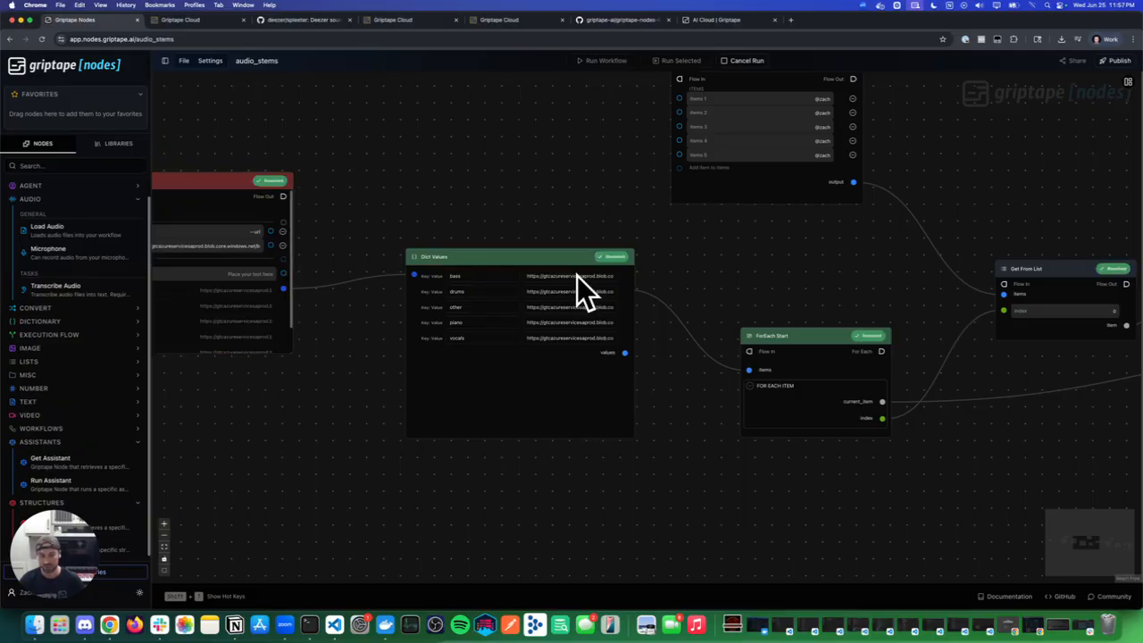
- Examine how the ForEach Start loop and the Create Text List node feed the Get From List and To Text nodes
drag(725, 258, 558, 311)
scroll(678, 309, right, 6)
scroll(678, 309, down, 2)
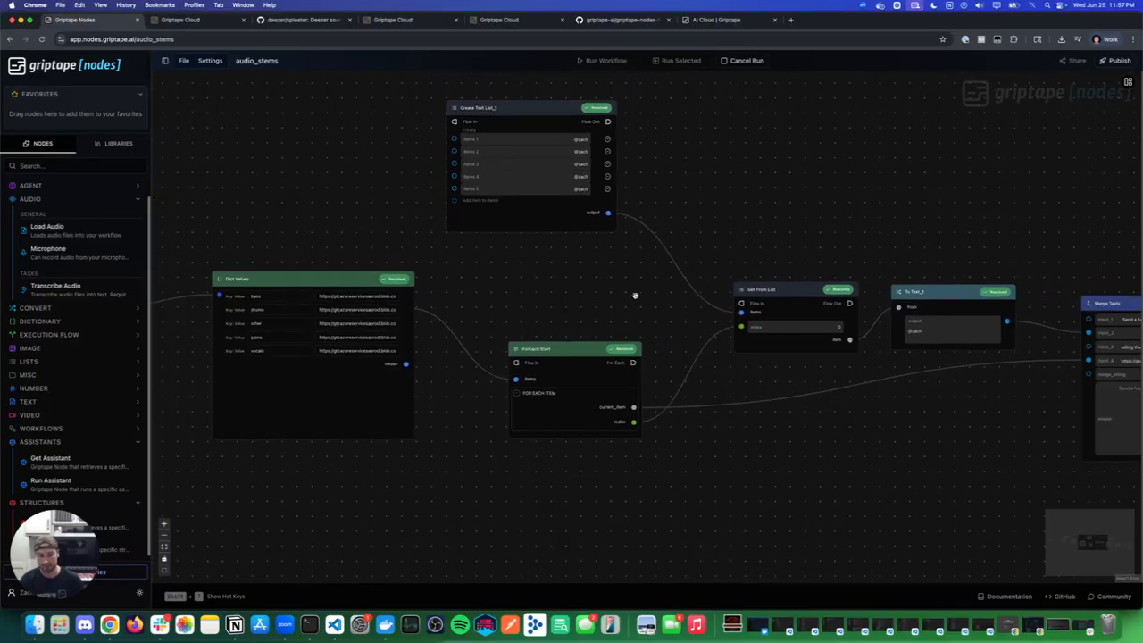
scroll(640, 383, up, 3)
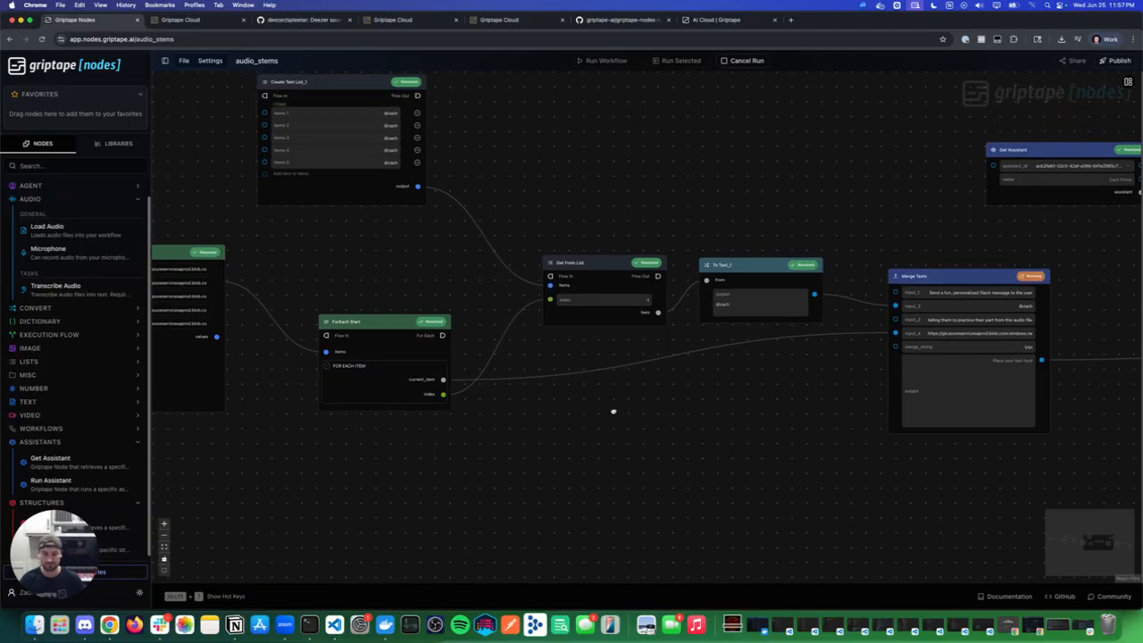
drag(545, 416, 647, 441)
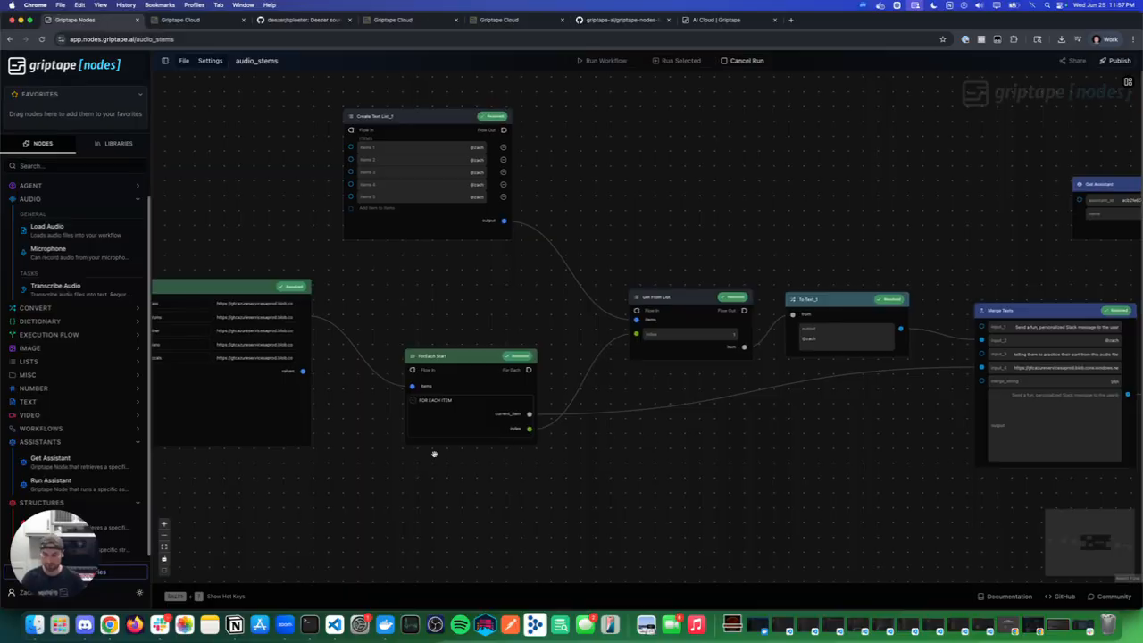
drag(541, 530, 478, 549)
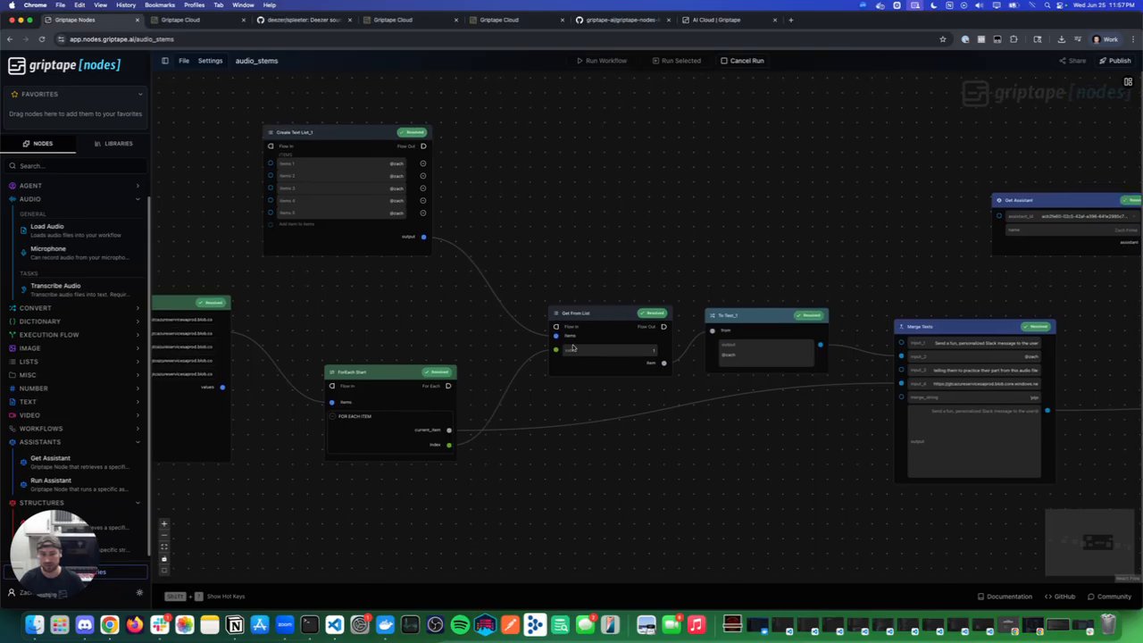
drag(533, 195, 547, 204)
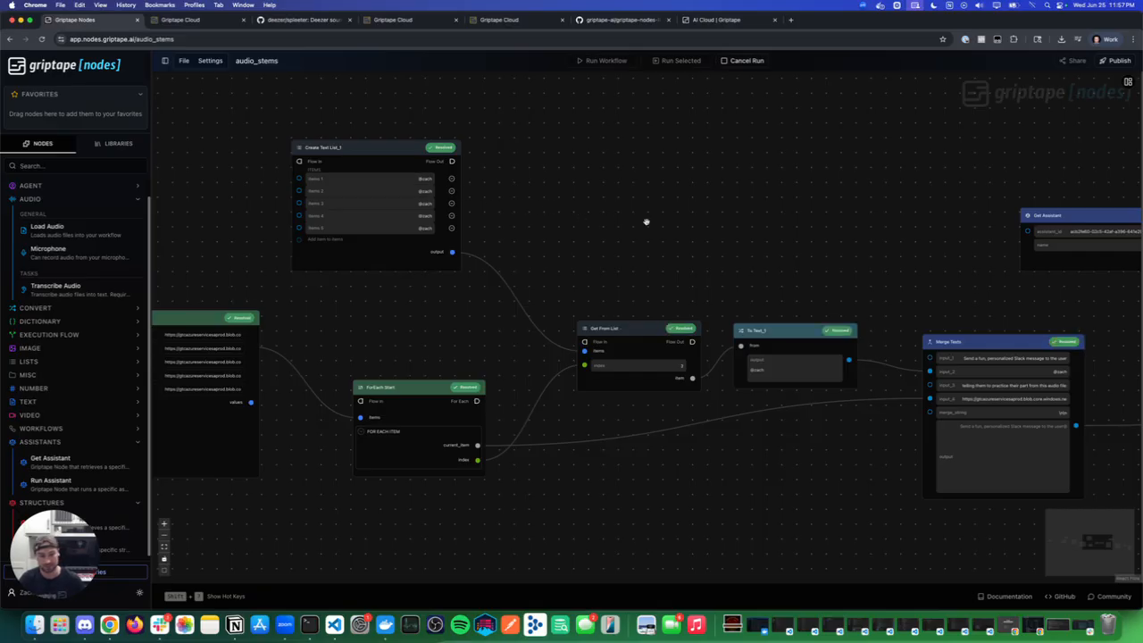
- Examine the Slack message prompt in the Merge Texts node and its path through the Get Assistant and Run Assistant nodes
scroll(646, 222, right, 10)
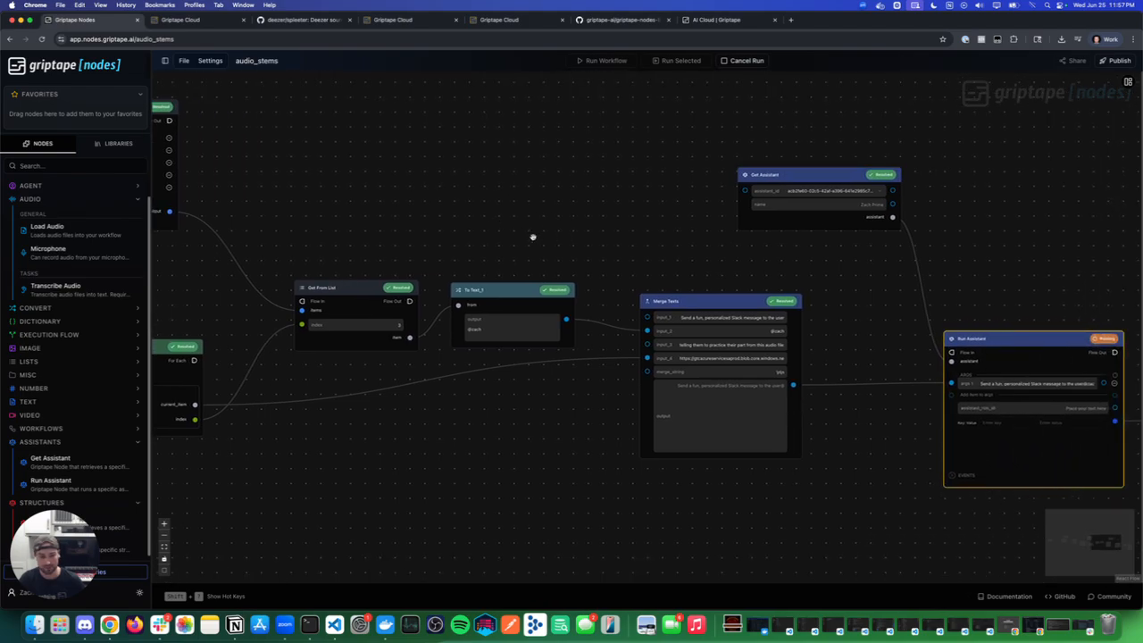
scroll(530, 235, right, 3)
scroll(607, 247, right, 3)
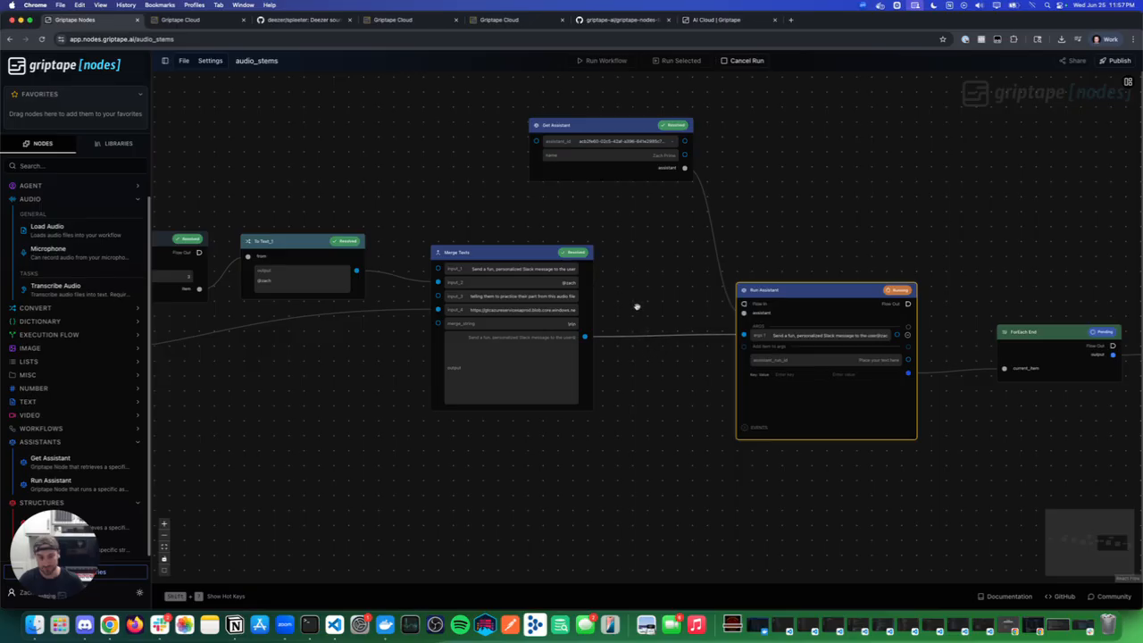
scroll(624, 303, up, 2)
scroll(625, 308, up, 1)
scroll(635, 318, up, 2)
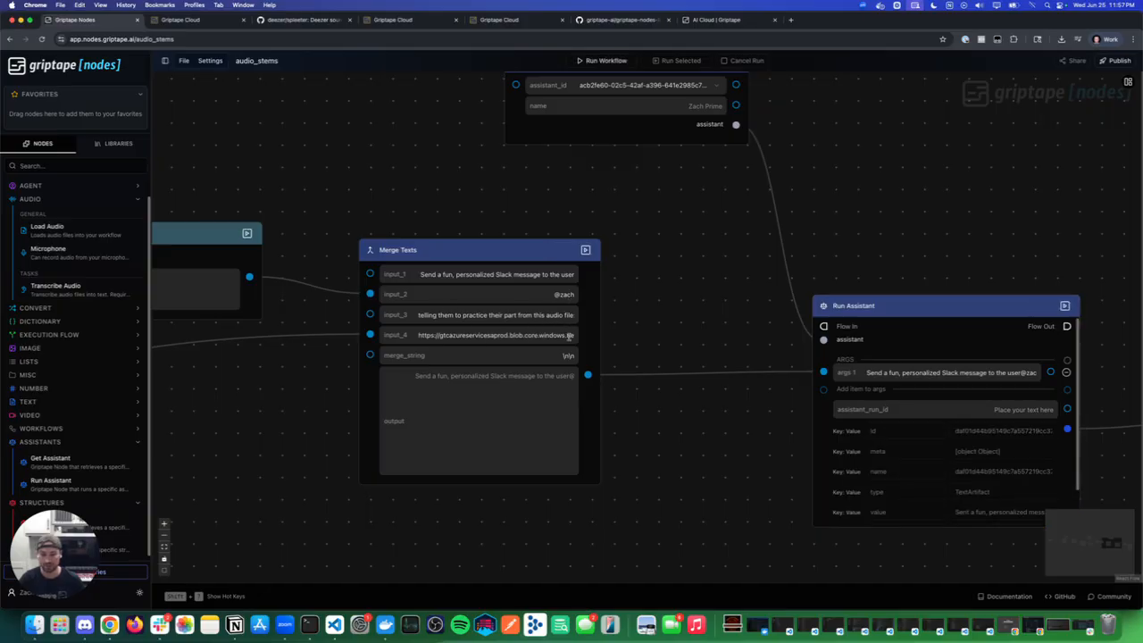
scroll(714, 466, down, 1)
scroll(714, 466, down, 2)
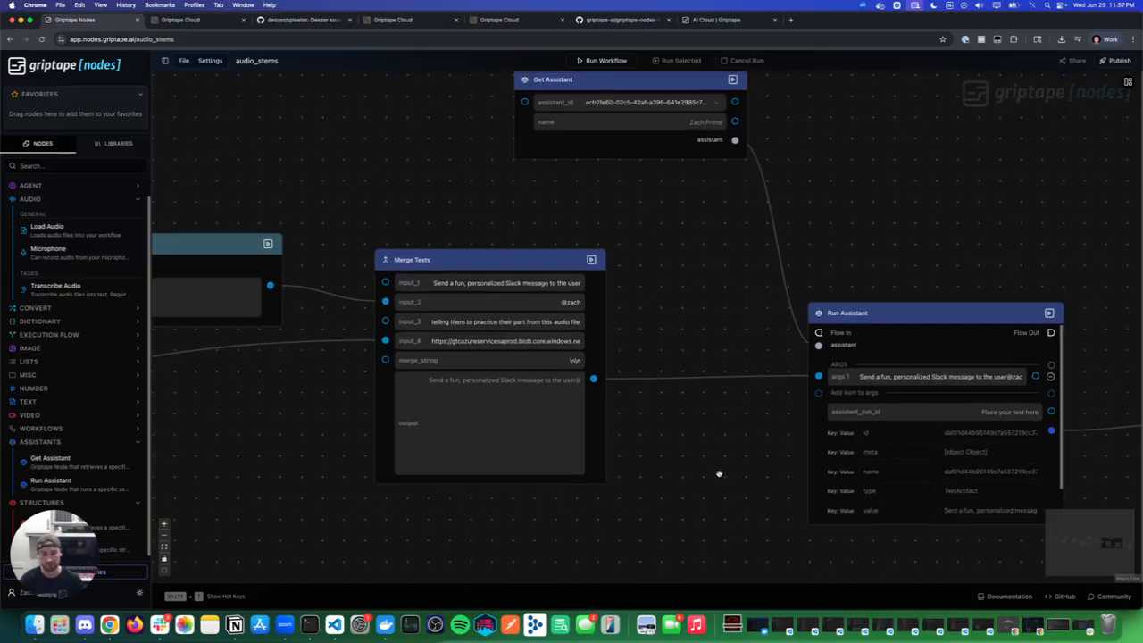
drag(702, 474, 515, 463)
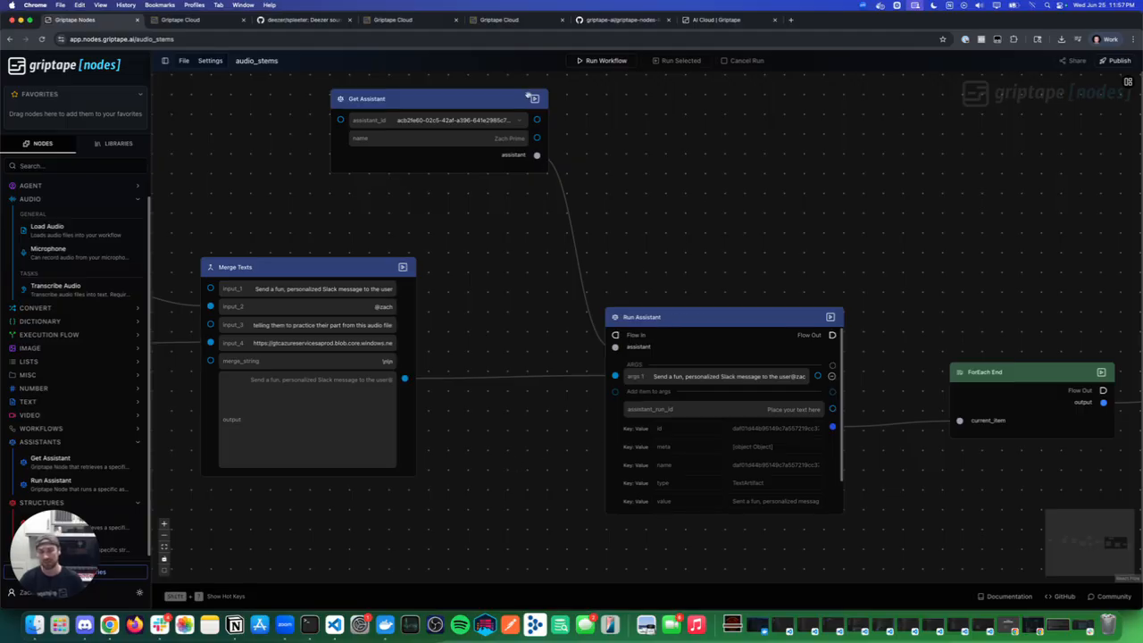
- Switch to the assistant's Griptape Cloud page and examine its name and attached Slack tool
click(434, 19)
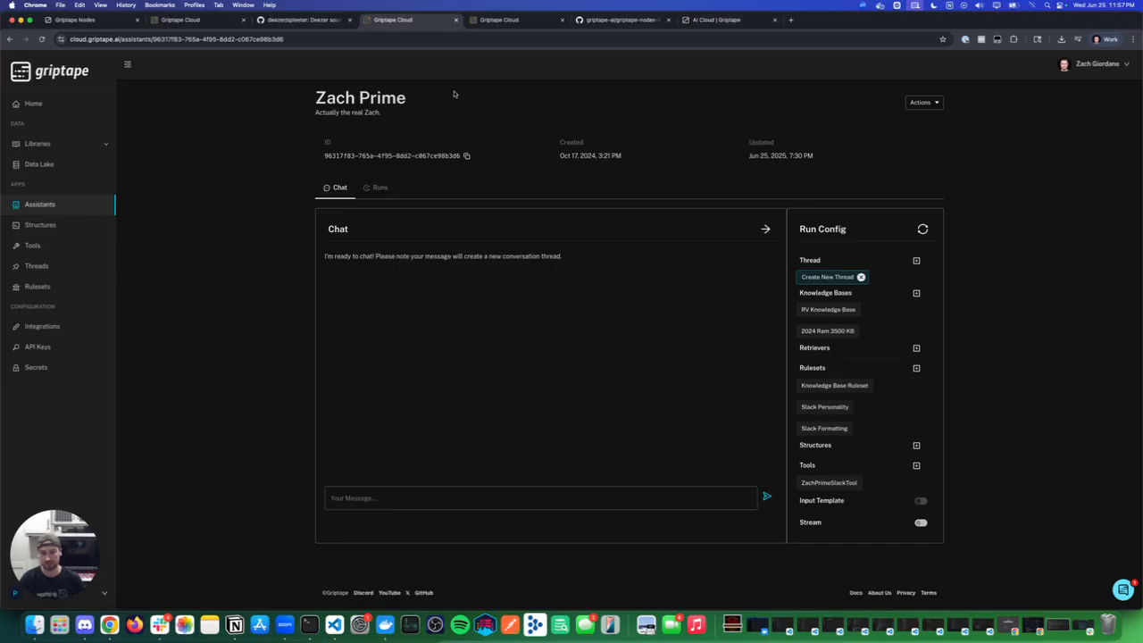
drag(405, 101, 287, 102)
click(454, 117)
drag(830, 480, 862, 484)
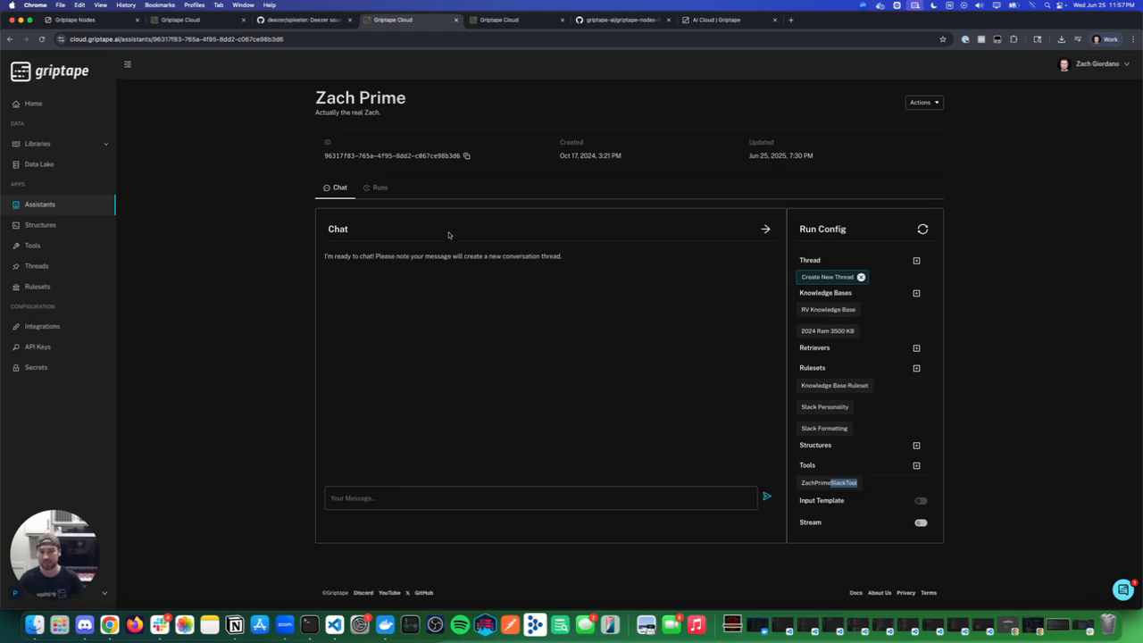
- Return to the audio_stems workflow and examine how the Run Assistant node feeds the ForEach End and Display List nodes
click(76, 20)
scroll(665, 285, down, 3)
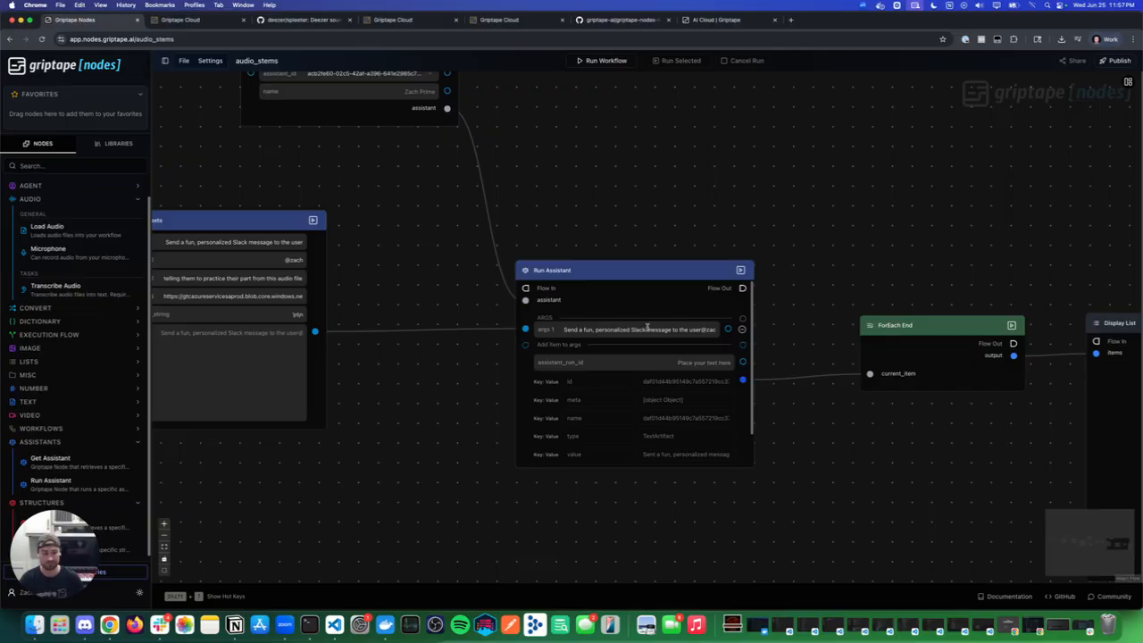
scroll(756, 158, right, 3)
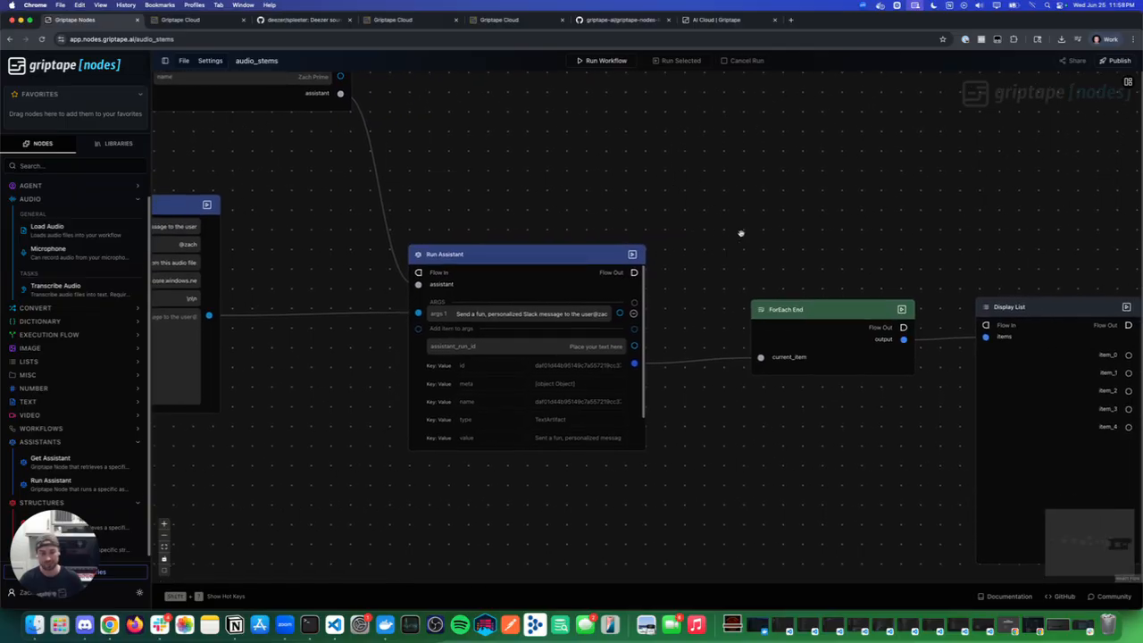
scroll(738, 233, down, 5)
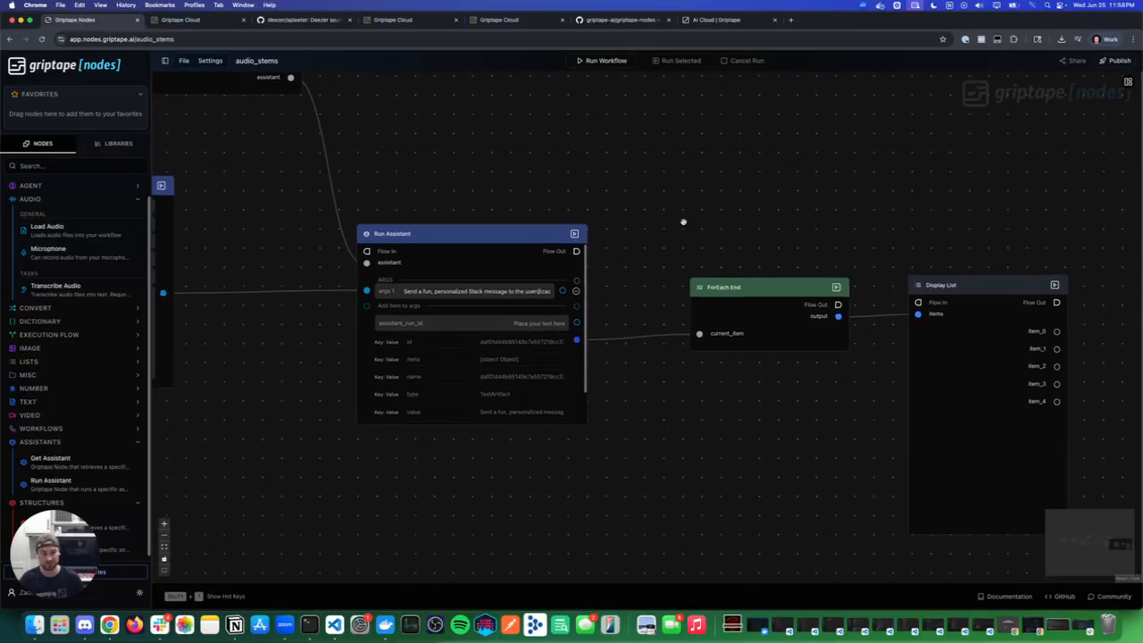
drag(696, 212, 699, 242)
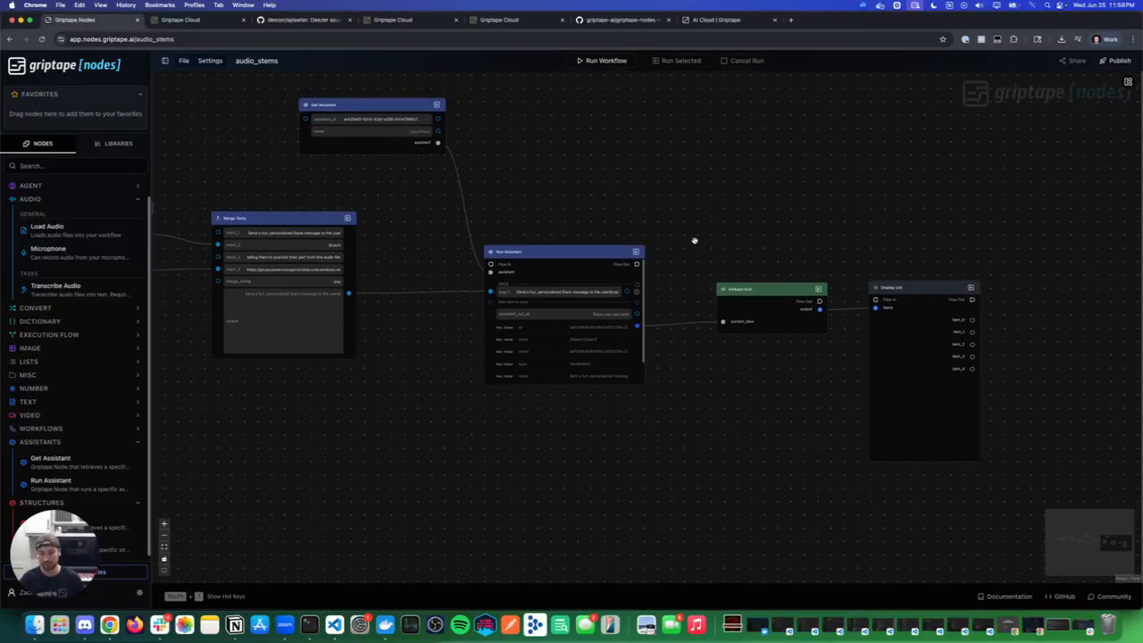
- Switch to Slack and download the vocals stem through the audio link in the assistant's message
click(159, 625)
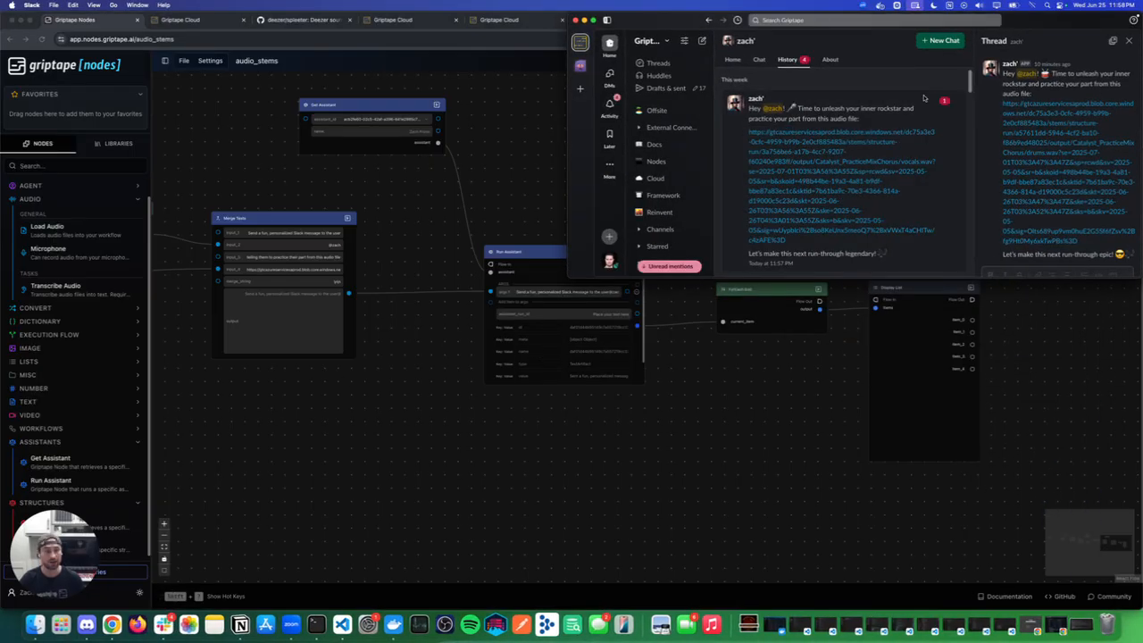
scroll(909, 84, down, 2)
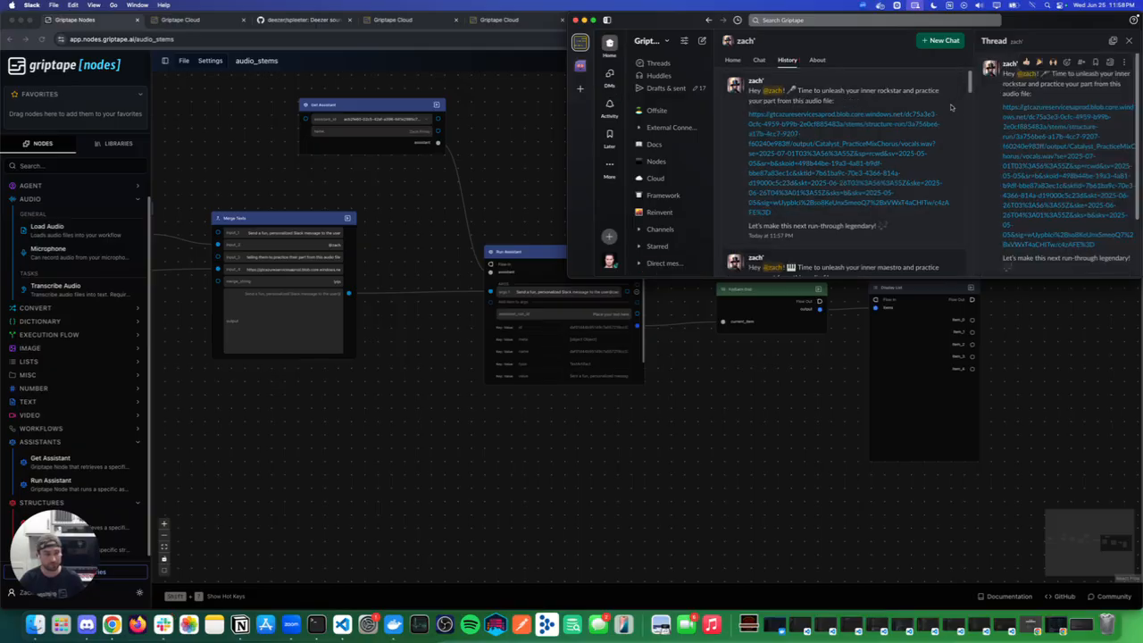
click(216, 291)
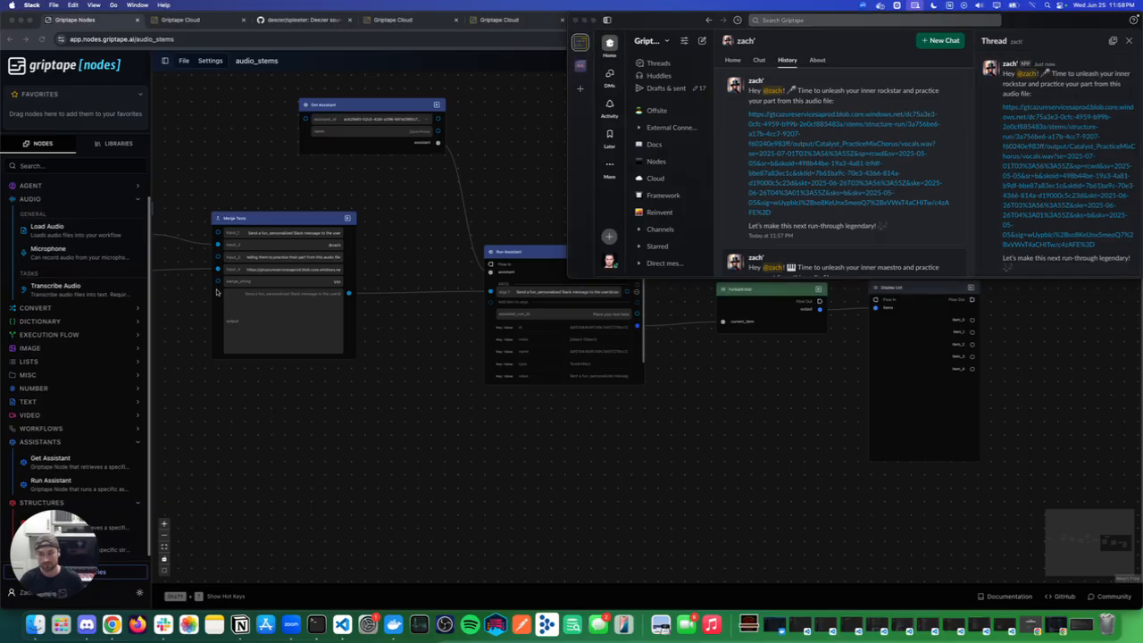
click(956, 106)
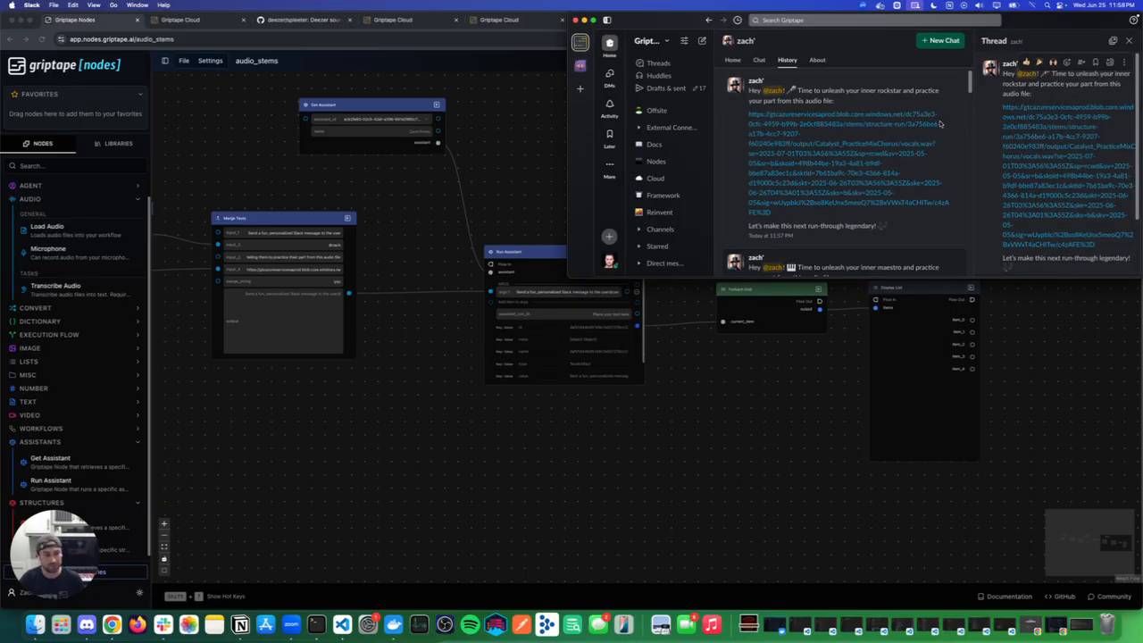
click(838, 144)
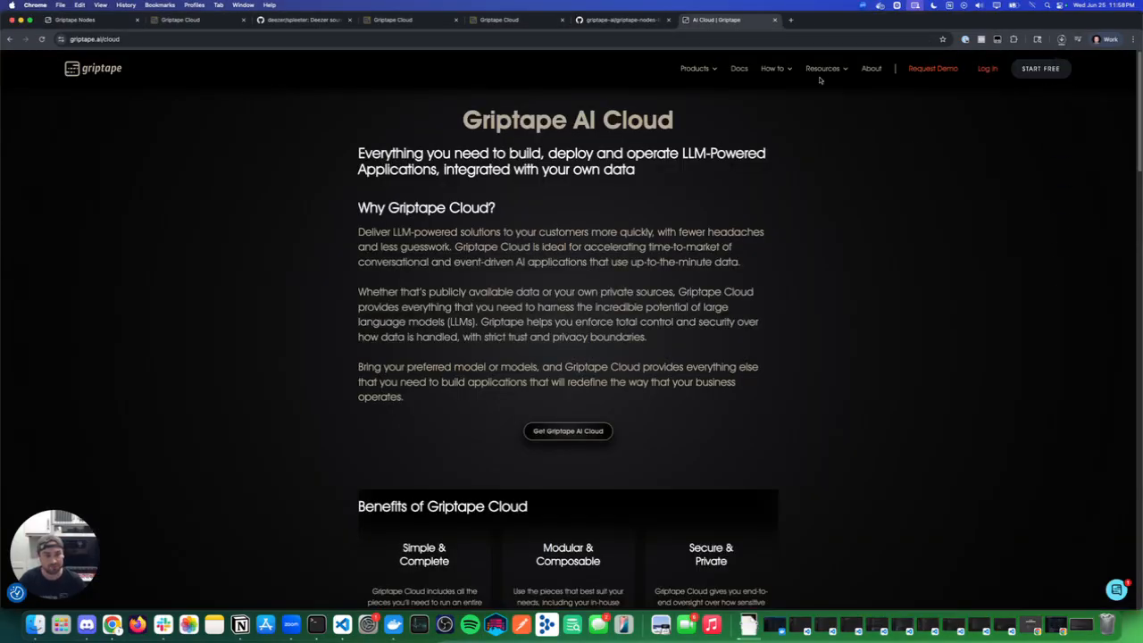
- Return to the workflow, add a Load Audio node below the Merge Texts and Run Assistant nodes, and load vocals.wav from Downloads
click(101, 22)
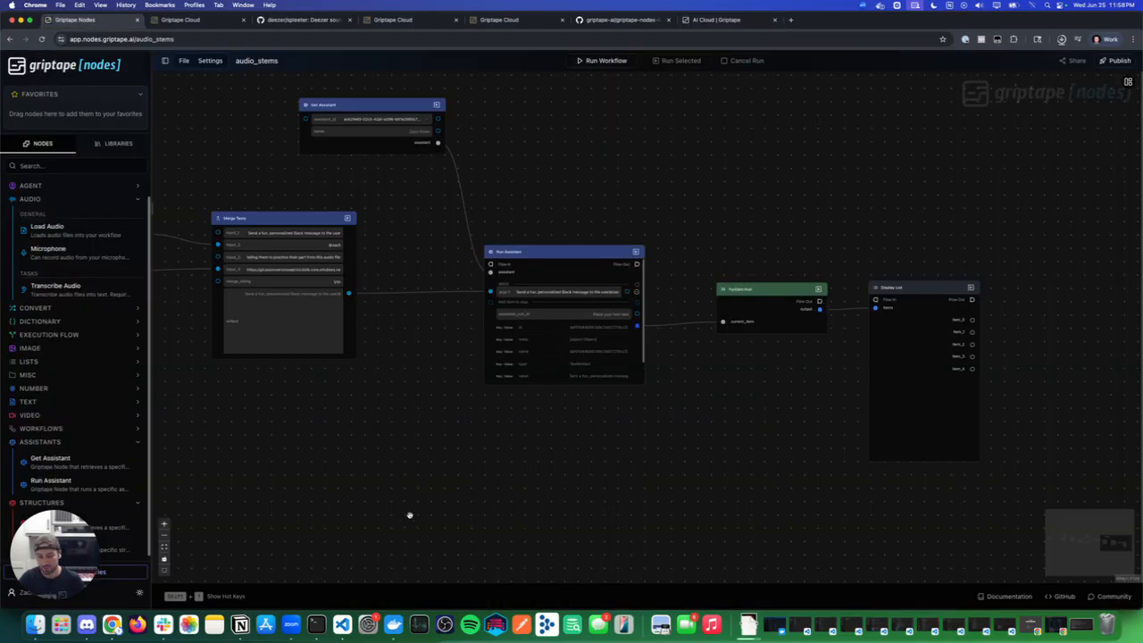
drag(70, 244, 432, 446)
click(465, 459)
drag(402, 188, 401, 437)
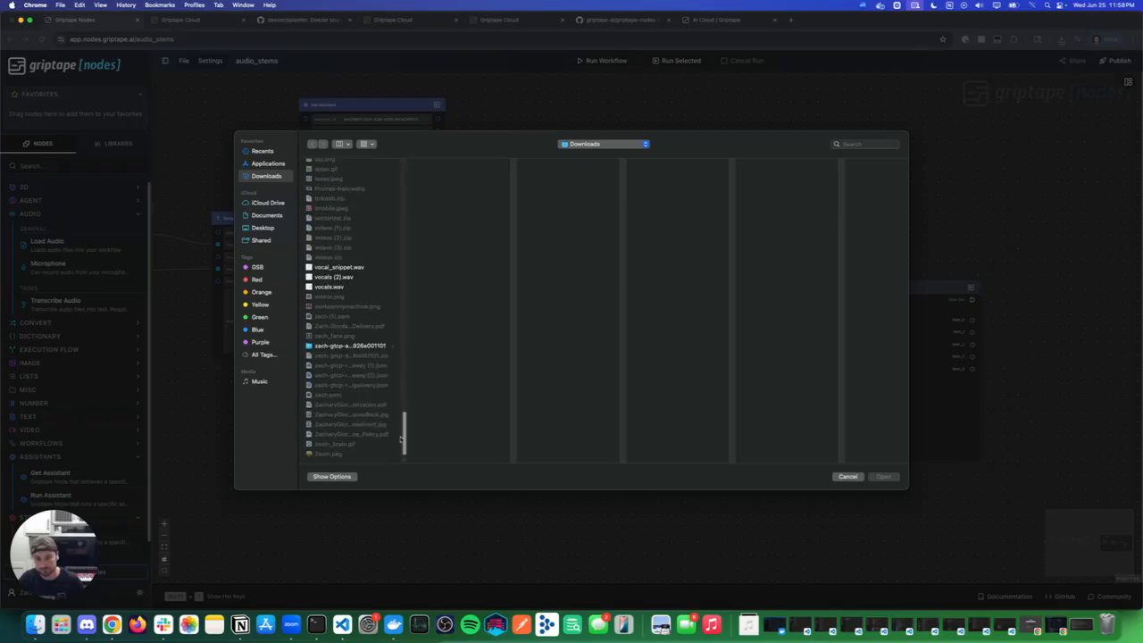
click(348, 288)
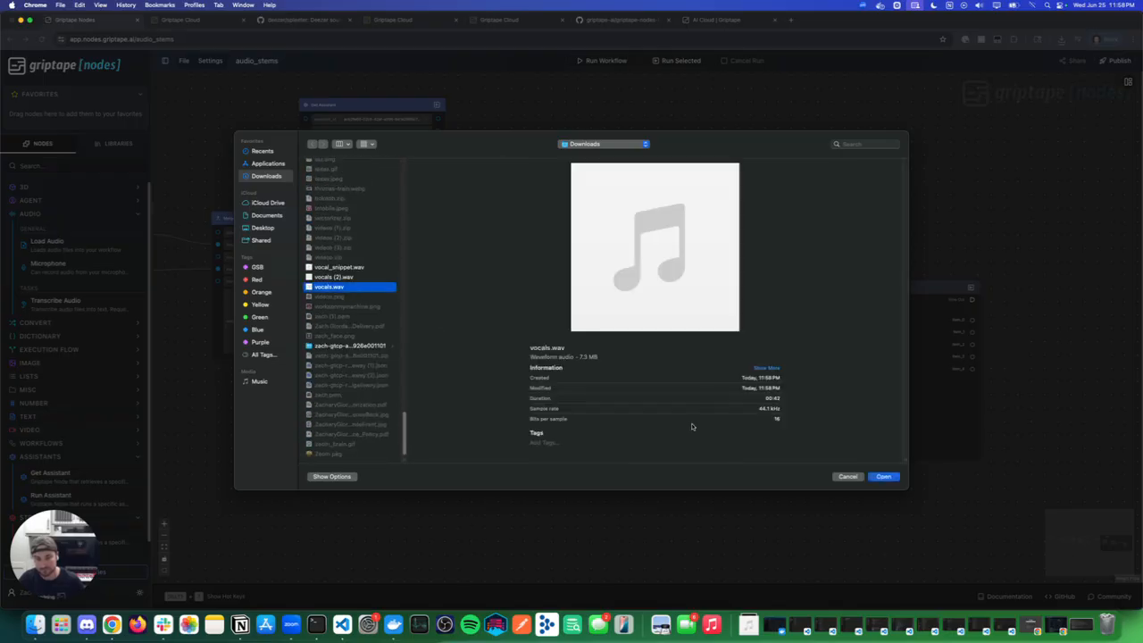
click(882, 476)
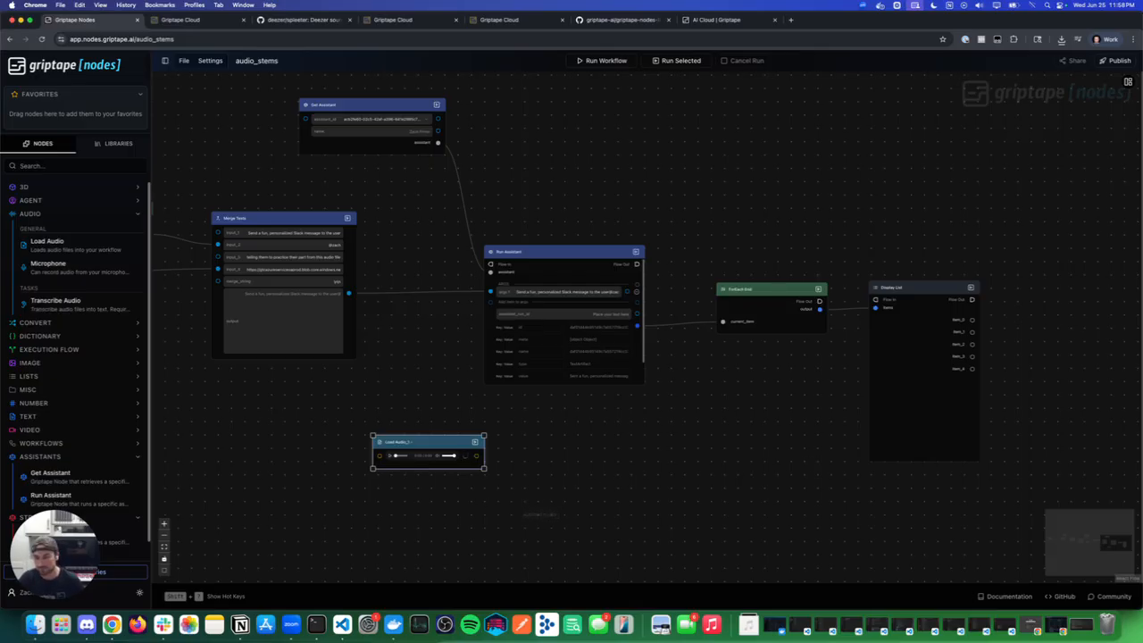
- Enlarge the new Load Audio node and play a short part of the vocals from near the middle of the clip
click(484, 469)
drag(484, 469, 554, 499)
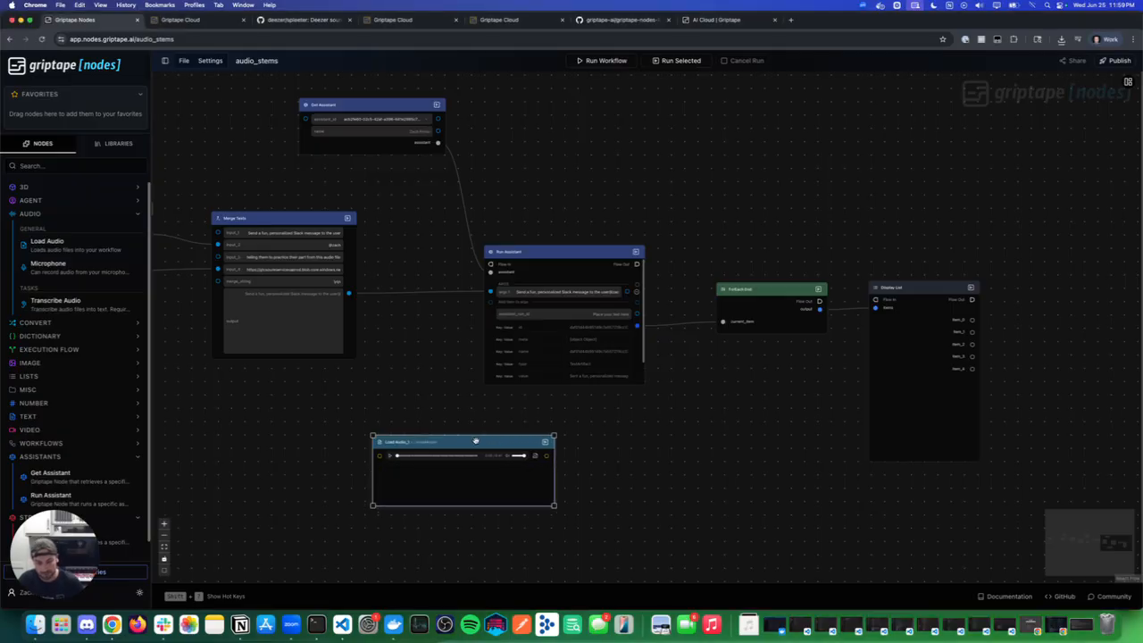
drag(401, 444, 422, 444)
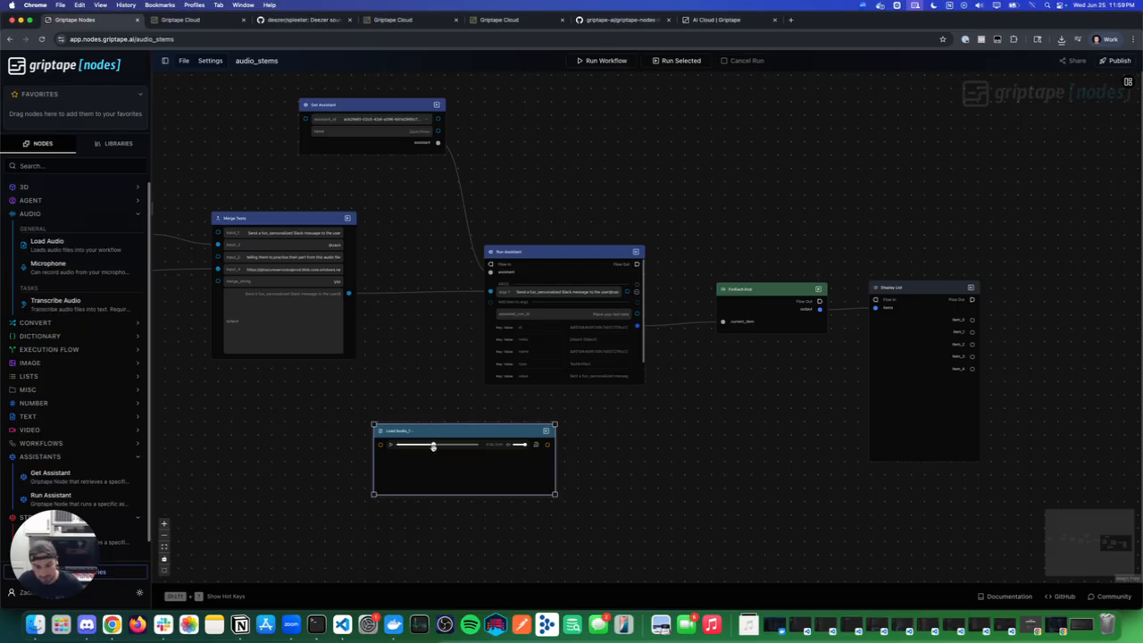
click(392, 445)
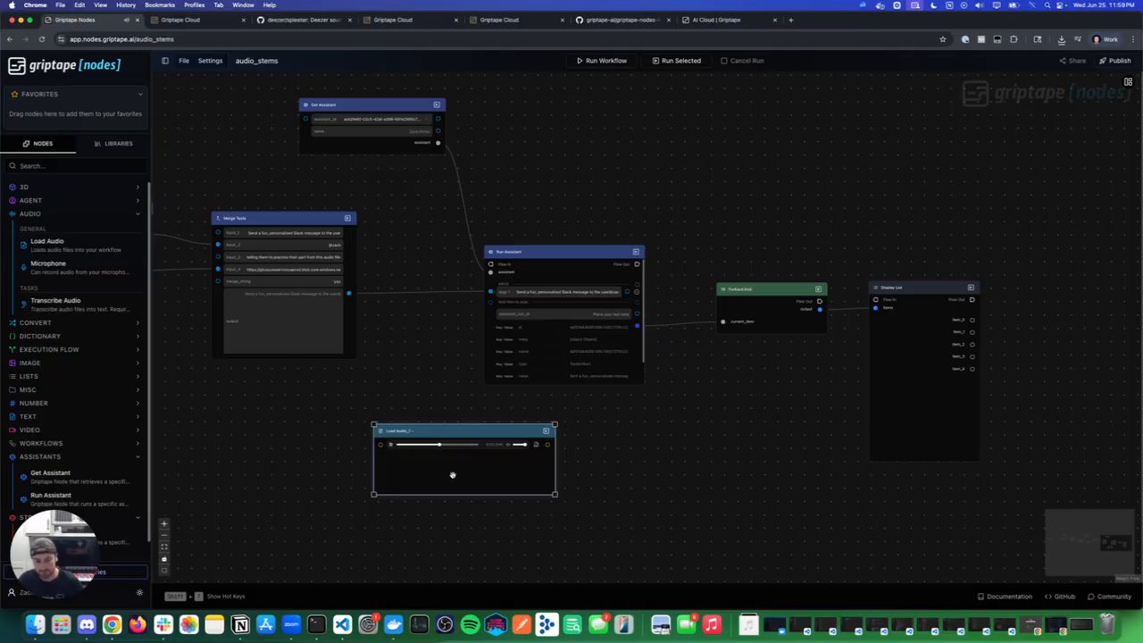
click(392, 446)
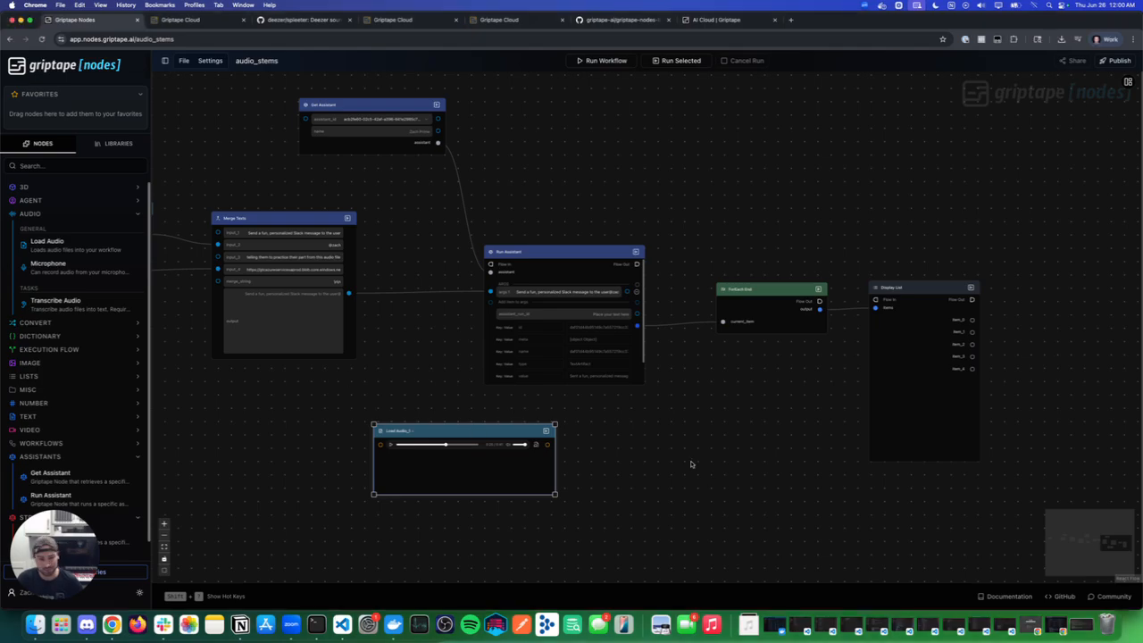
- Examine the complete chain of nodes from the structure nodes through to the Display List node
scroll(668, 448, left, 3)
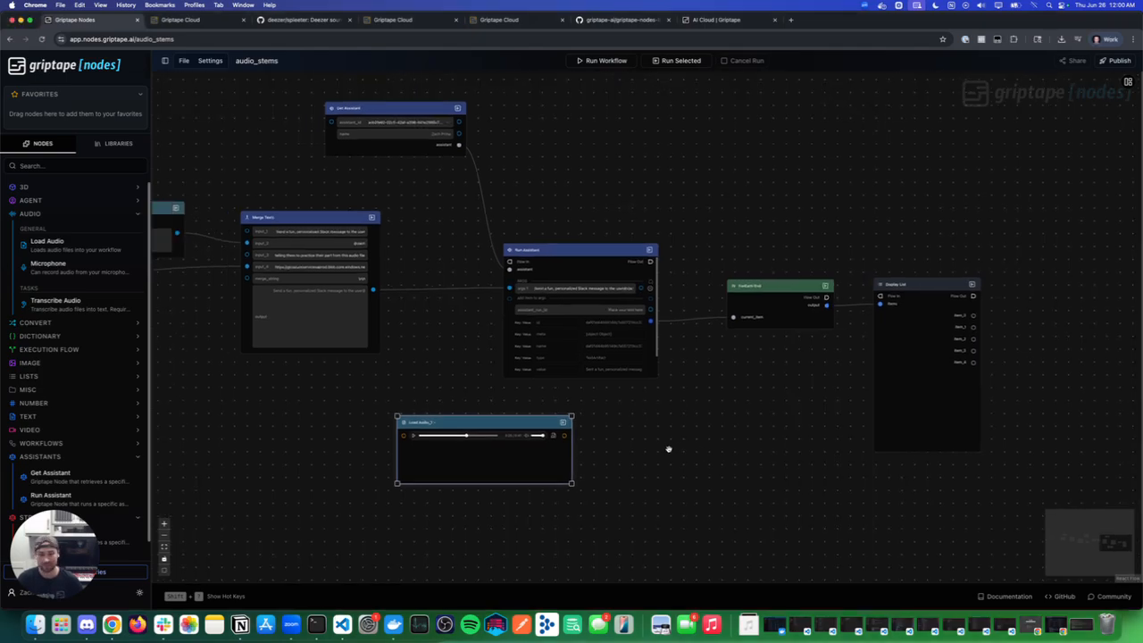
scroll(668, 448, down, 3)
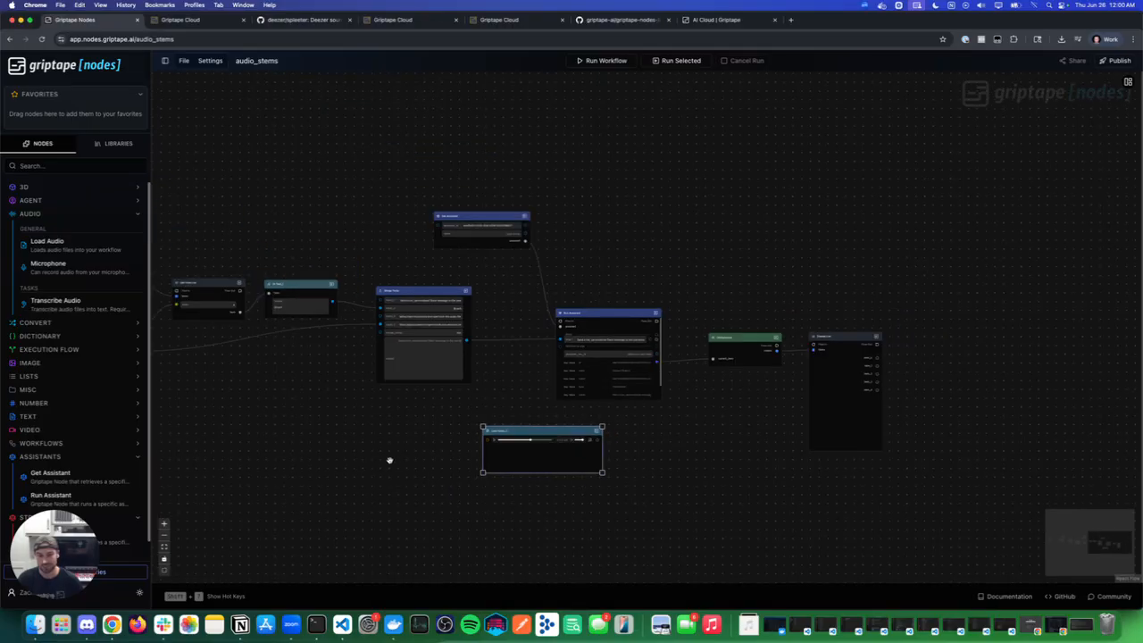
drag(390, 461, 465, 462)
scroll(463, 460, down, 3)
scroll(464, 461, up, 3)
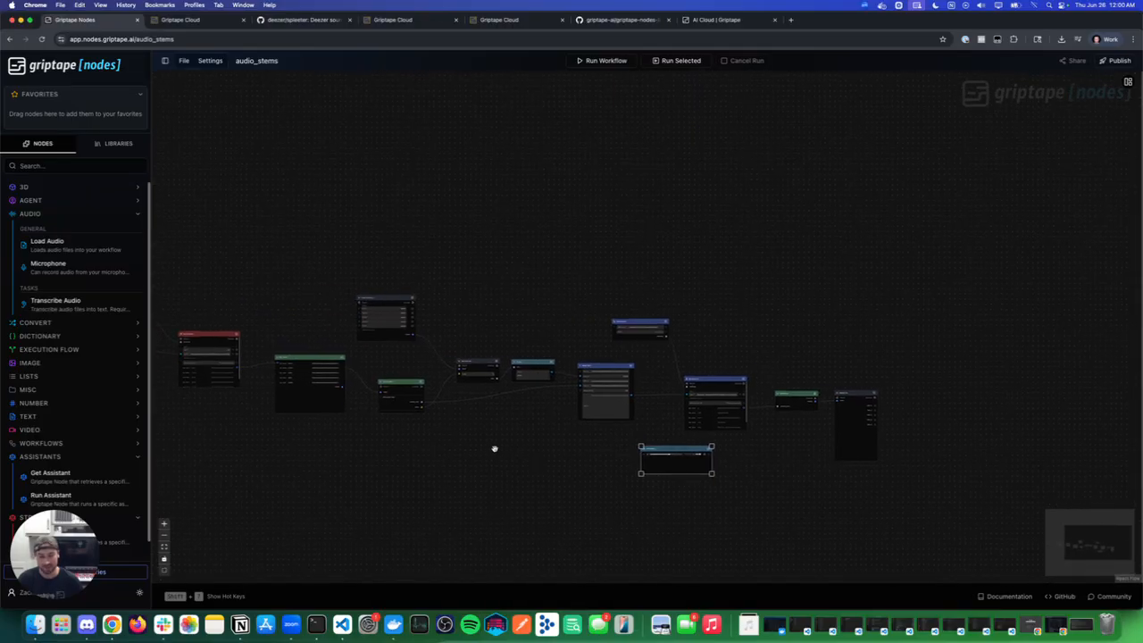
scroll(495, 449, up, 2)
scroll(545, 449, left, 2)
scroll(545, 449, left, 2)
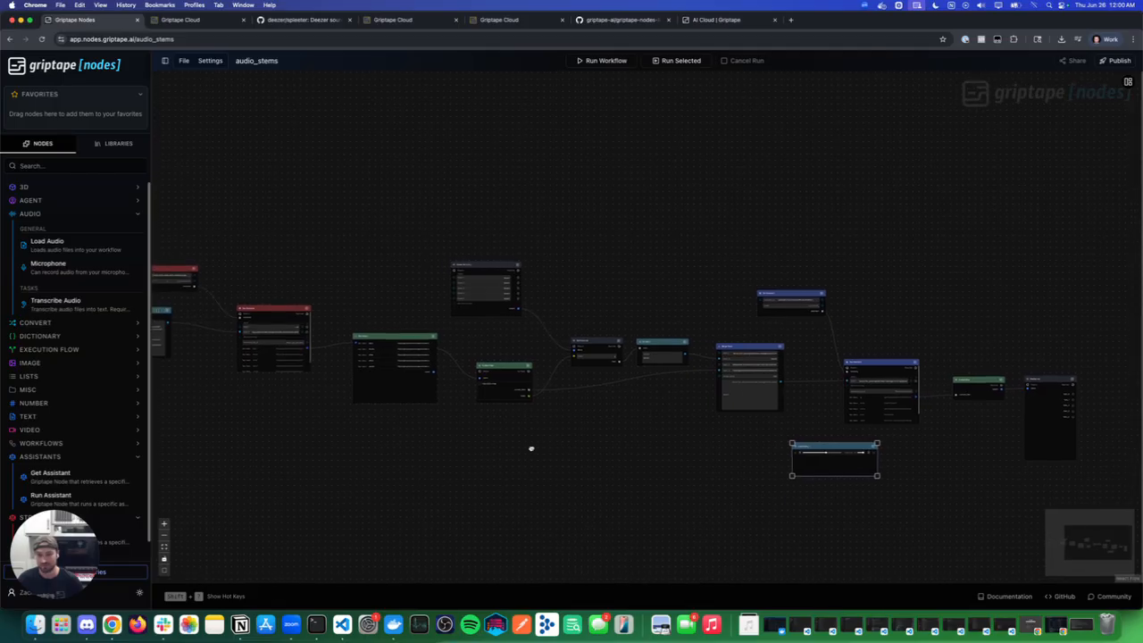
scroll(530, 449, left, 2)
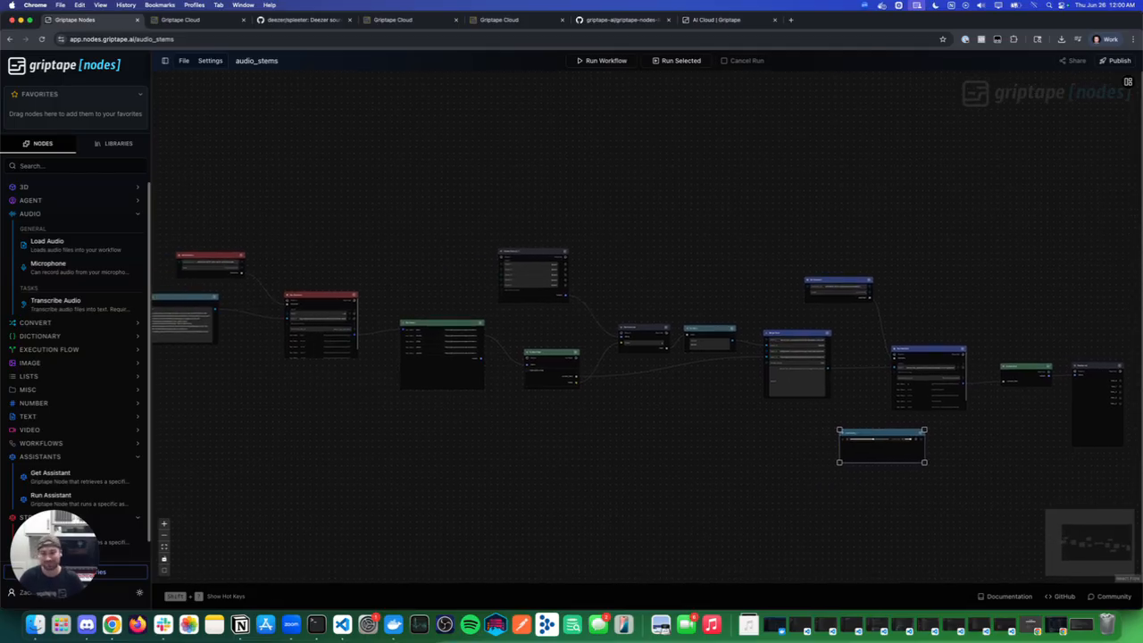